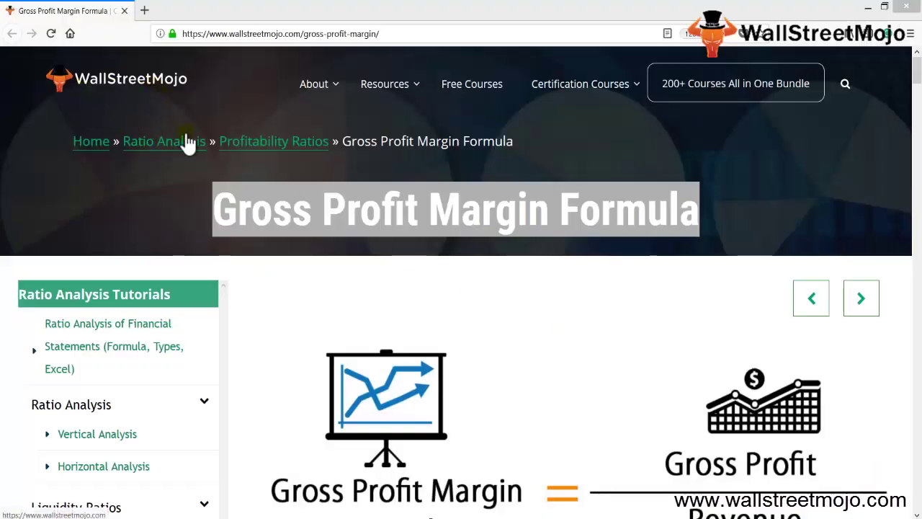
Step: Read the Gross Profit Margin Formula article's title and its formula illustration on the web page
{"action": "left_click", "coordinate": [177, 218]}
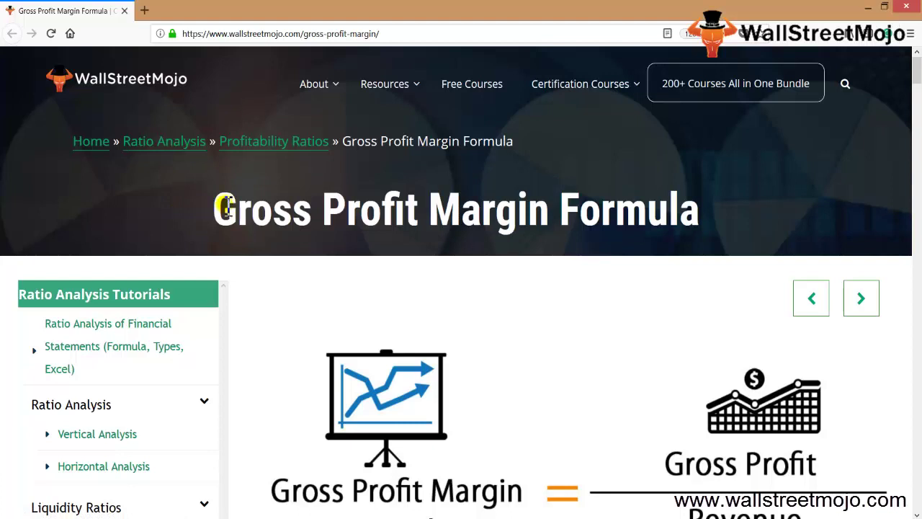
{"action": "left_click_drag", "start_coordinate": [221, 206], "coordinate": [647, 271]}
{"action": "left_click", "coordinate": [527, 302]}
{"action": "scroll", "coordinate": [528, 302], "scroll_direction": "down", "scroll_amount": 2}
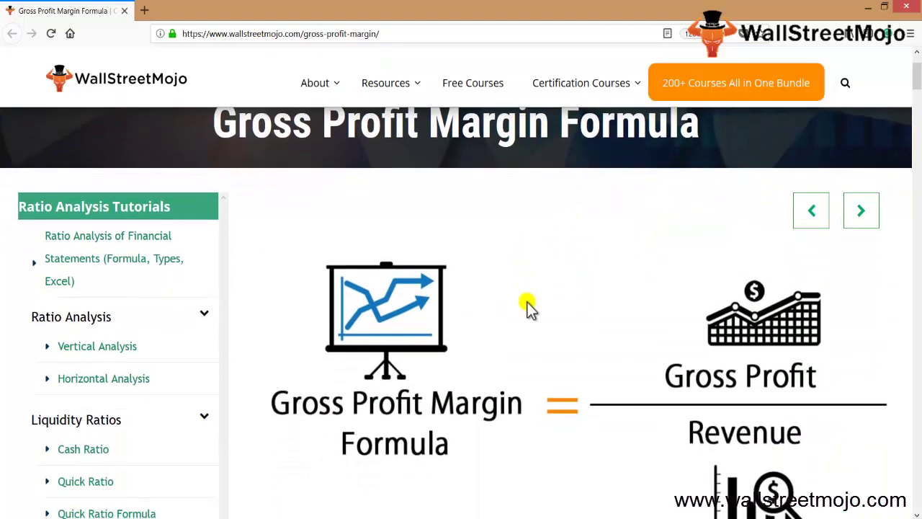
{"action": "scroll", "coordinate": [528, 302], "scroll_direction": "down", "scroll_amount": 1}
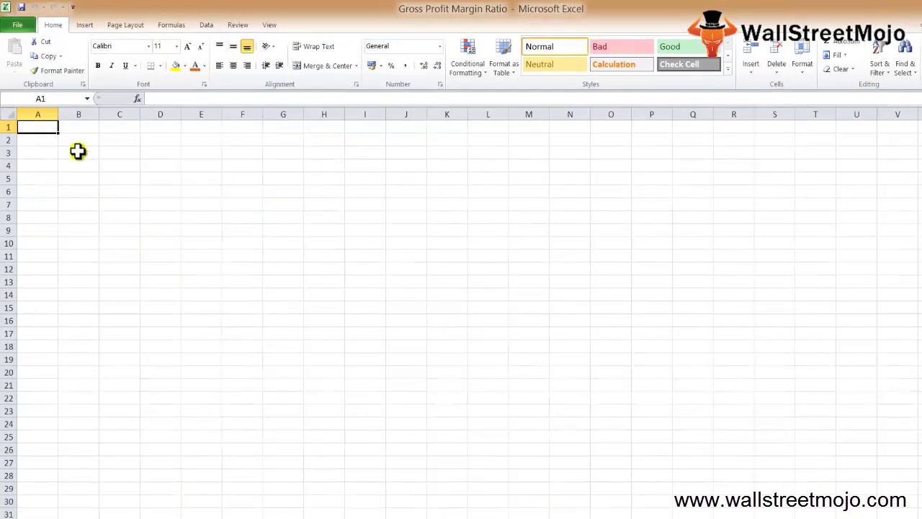
{"action": "left_click", "coordinate": [78, 141]}
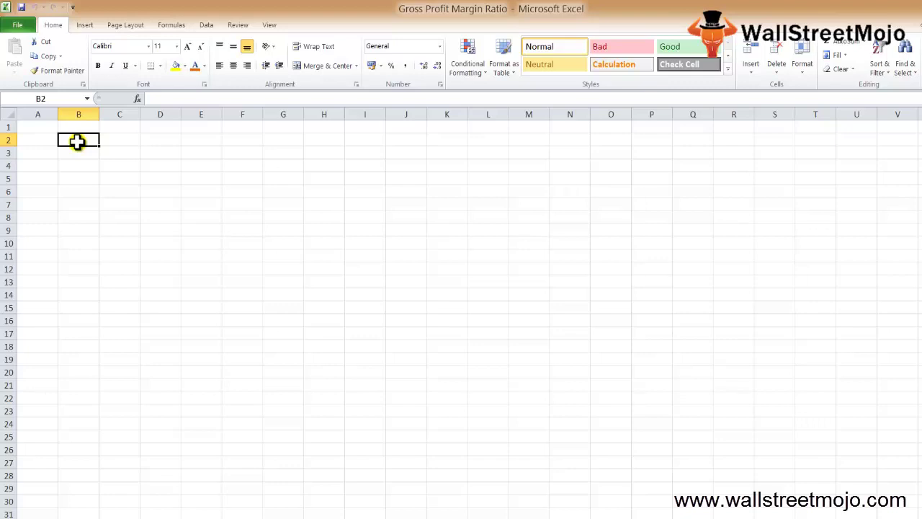
{"action": "type", "text": "Inve"}
{"action": "key", "text": "BackSpace"}
{"action": "key", "text": "BackSpace"}
{"action": "key", "text": "BackSpace"}
{"action": "key", "text": "BackSpace"}
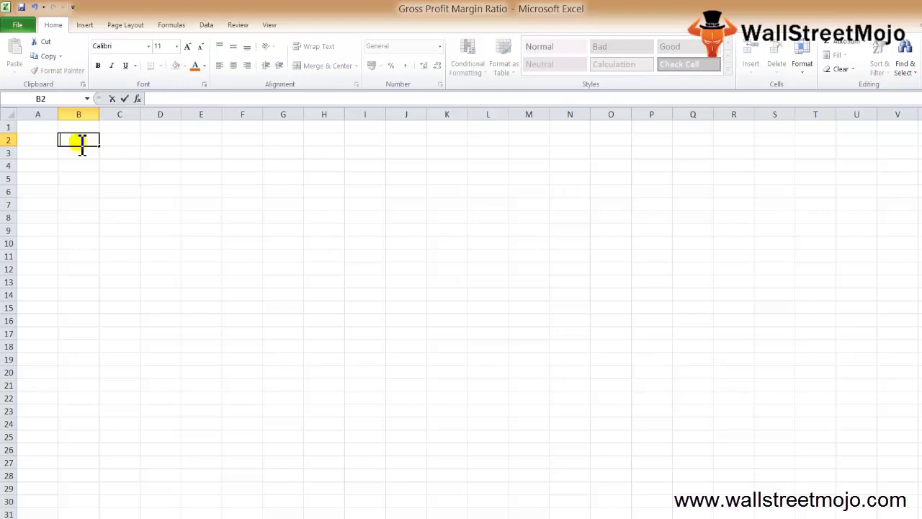
Step: Start a numbered list with 1 in A2 and the text "Investigate" in B2
{"action": "key", "text": "Left"}
{"action": "type", "text": "1"}
{"action": "left_click", "coordinate": [78, 142]}
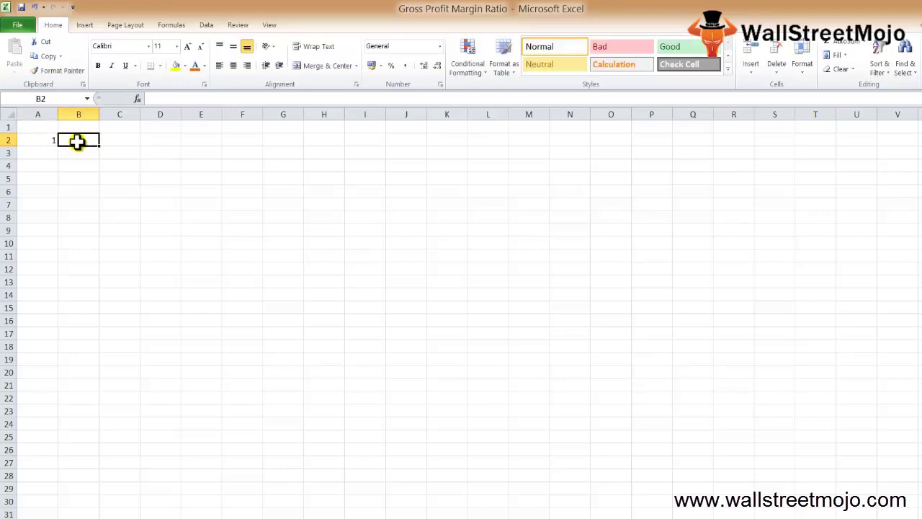
{"action": "type", "text": "Inves"}
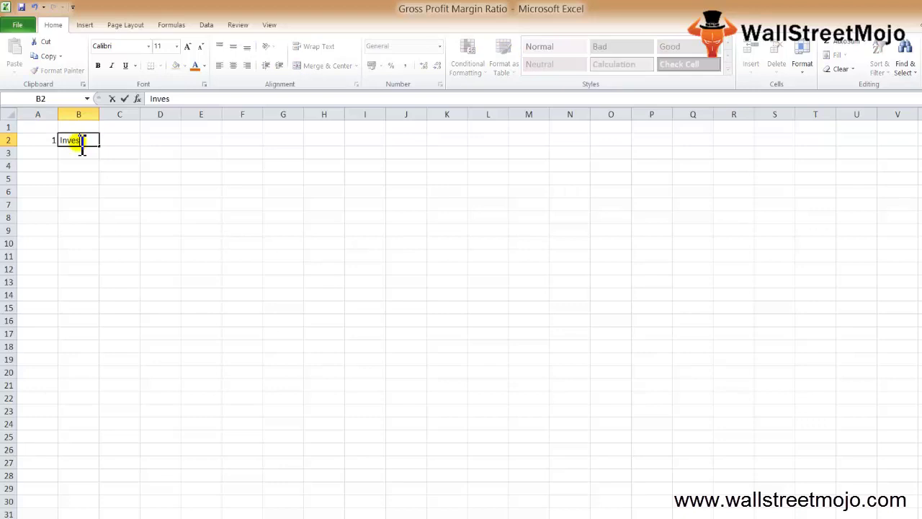
{"action": "type", "text": "tigate"}
{"action": "key", "text": "Return"}
Step: Add the second list item, with 2 in A3 and "P&L" in B3
{"action": "type", "text": "2"}
{"action": "key", "text": "Tab"}
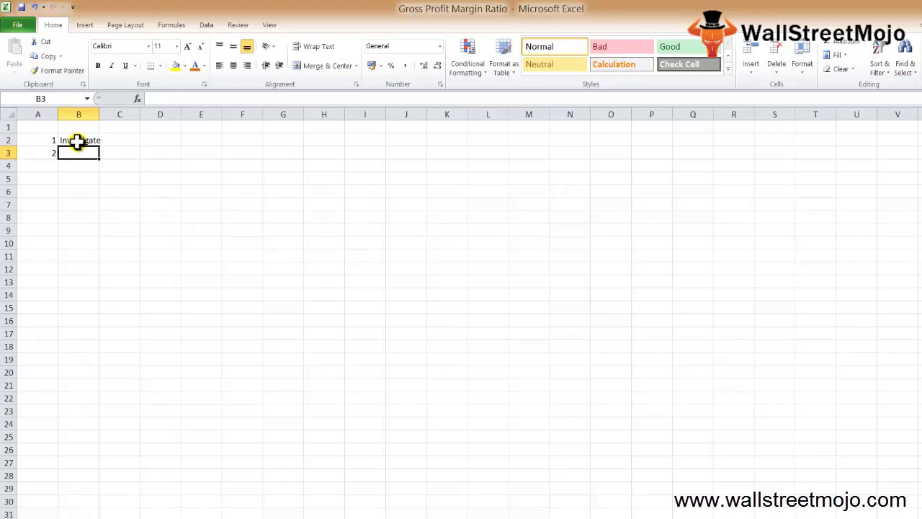
{"action": "type", "text": "P&"}
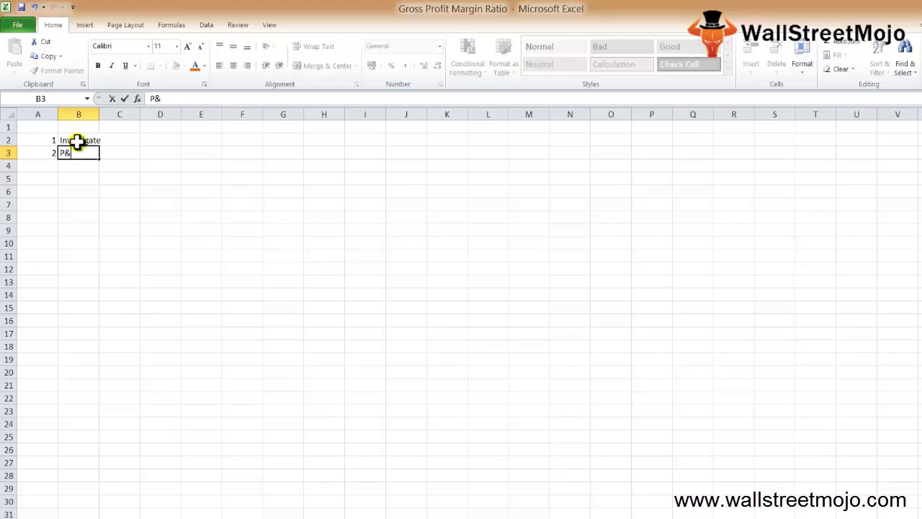
{"action": "type", "text": ":L"}
{"action": "key", "text": "BackSpace"}
{"action": "key", "text": "BackSpace"}
{"action": "type", "text": "L"}
{"action": "key", "text": "Return"}
Step: Add the third list item, with 3 in A4 and "Gross Profit margin ratio" in B4
{"action": "key", "text": "Left"}
{"action": "type", "text": "3"}
{"action": "key", "text": "Return"}
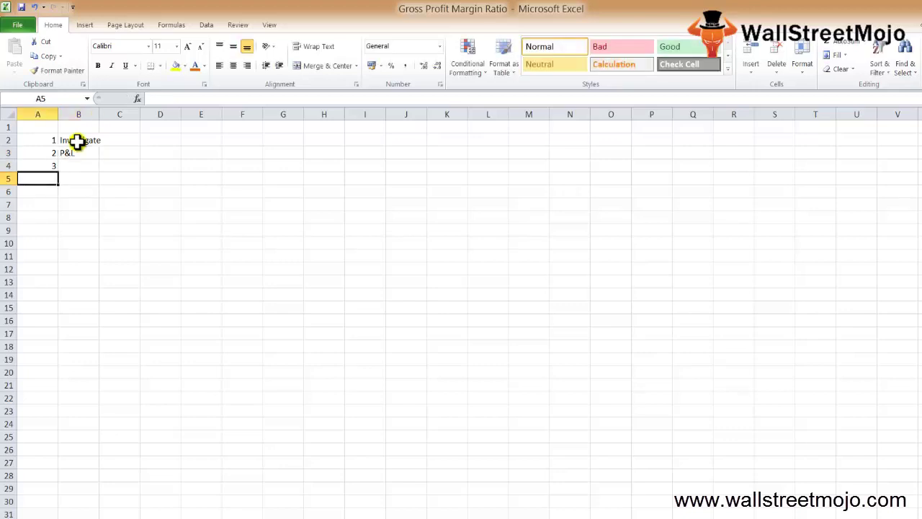
{"action": "key", "text": "Up"}
{"action": "key", "text": "Right"}
{"action": "type", "text": "Gross P"}
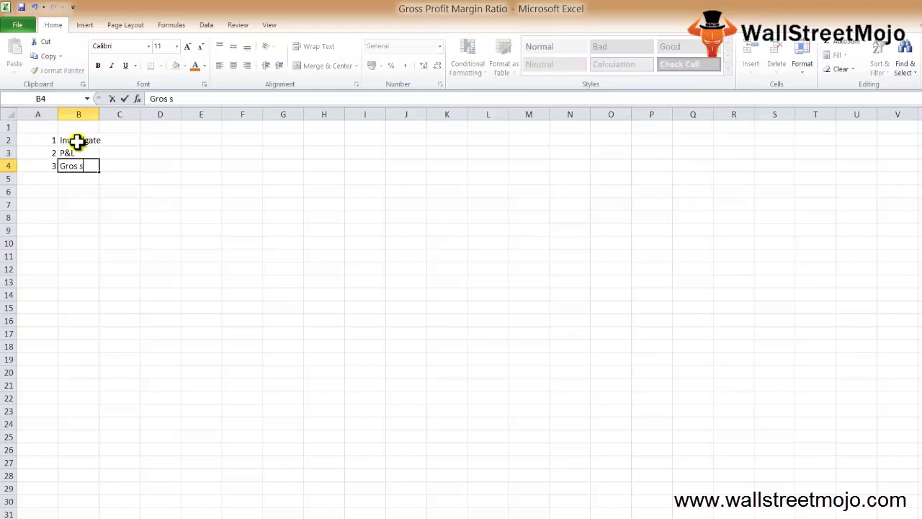
{"action": "type", "text": "rofi"}
{"action": "type", "text": "t am"}
{"action": "key", "text": "BackSpace"}
{"action": "key", "text": "BackSpace"}
{"action": "type", "text": "ma"}
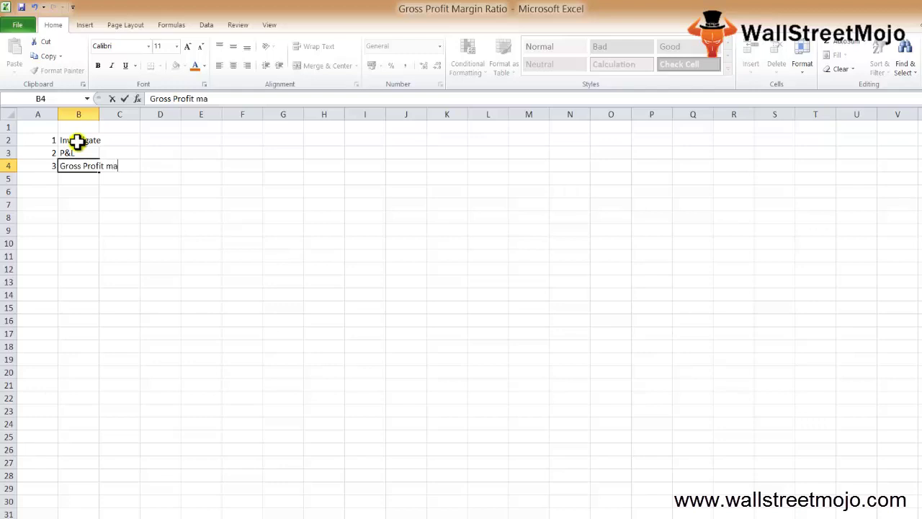
{"action": "type", "text": "rgin ratio"}
{"action": "key", "text": "Return"}
Step: Add the fourth list item, with 4 in A5 and "Deducting cost of goods sold" in B5
{"action": "key", "text": "Left"}
{"action": "type", "text": "4"}
{"action": "key", "text": "Tab"}
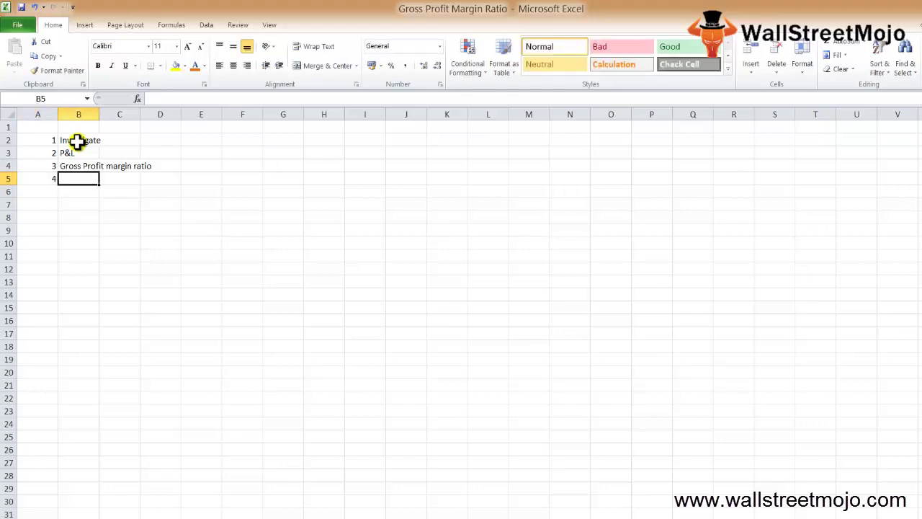
{"action": "type", "text": "De"}
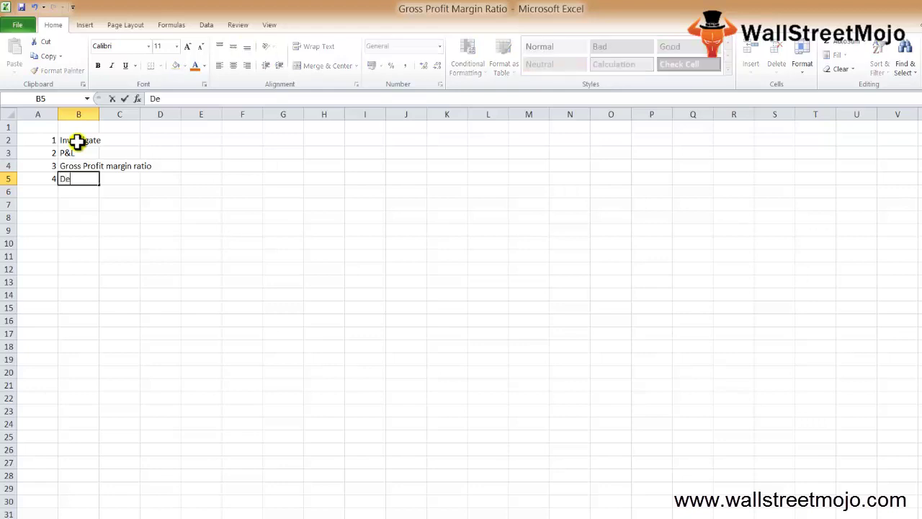
{"action": "type", "text": "ducting cost of good"}
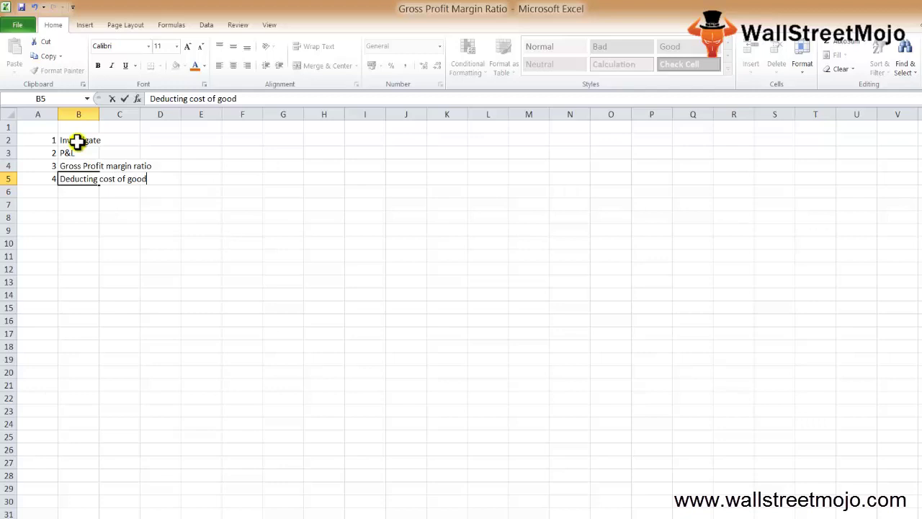
{"action": "type", "text": "s sold"}
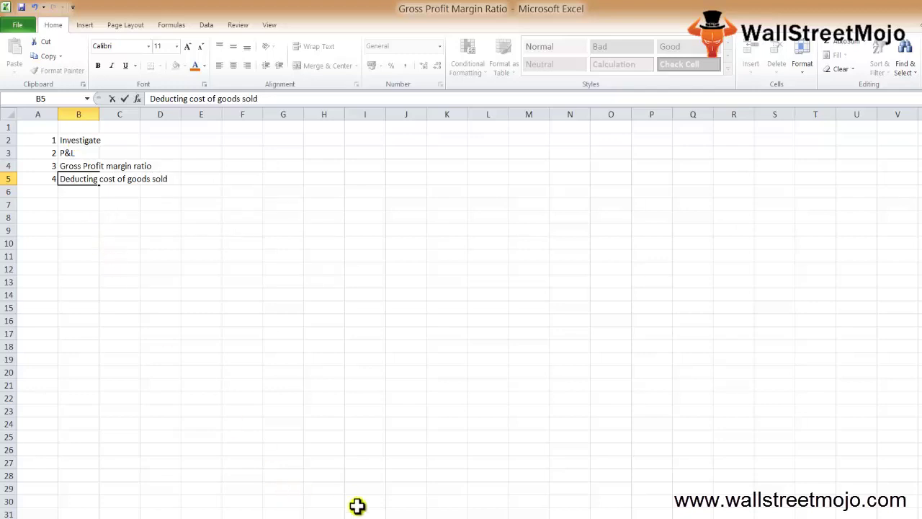
{"action": "key", "text": "Return"}
Step: Add the fifth list item, with 5 in A6 and "cogs" in B6
{"action": "type", "text": "5"}
{"action": "key", "text": "Return"}
{"action": "key", "text": "Up"}
{"action": "key", "text": "Right"}
{"action": "type", "text": "Gros"}
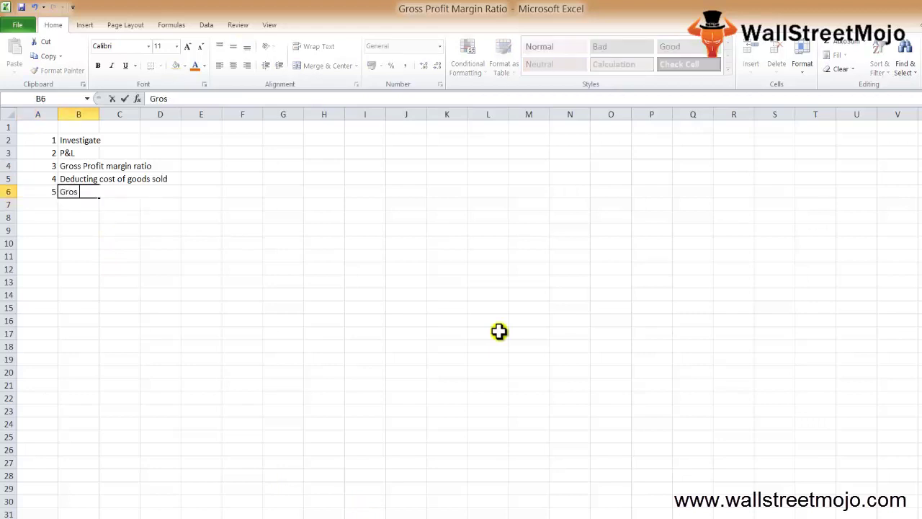
{"action": "key", "text": "BackSpace"}
{"action": "key", "text": "BackSpace"}
{"action": "key", "text": "BackSpace"}
{"action": "key", "text": "BackSpace"}
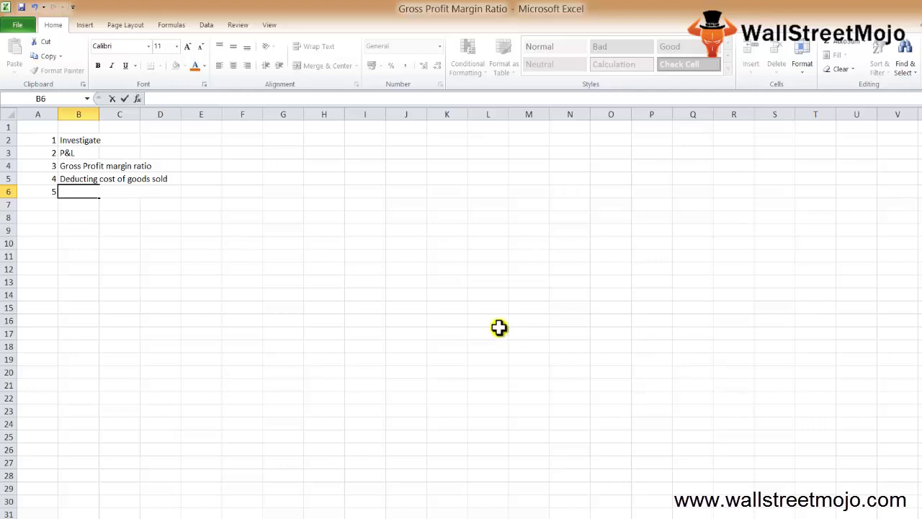
{"action": "type", "text": "cogs"}
{"action": "key", "text": "Return"}
Step: Enter the formula label "Gross Profit margin ratio =" in B9, below the numbered list
{"action": "key", "text": "Return"}
{"action": "key", "text": "Return"}
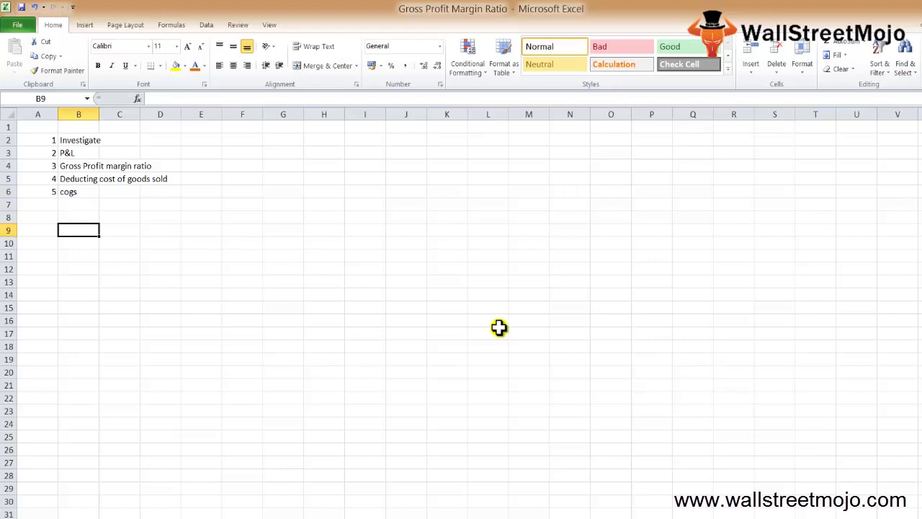
{"action": "type", "text": "Gross"}
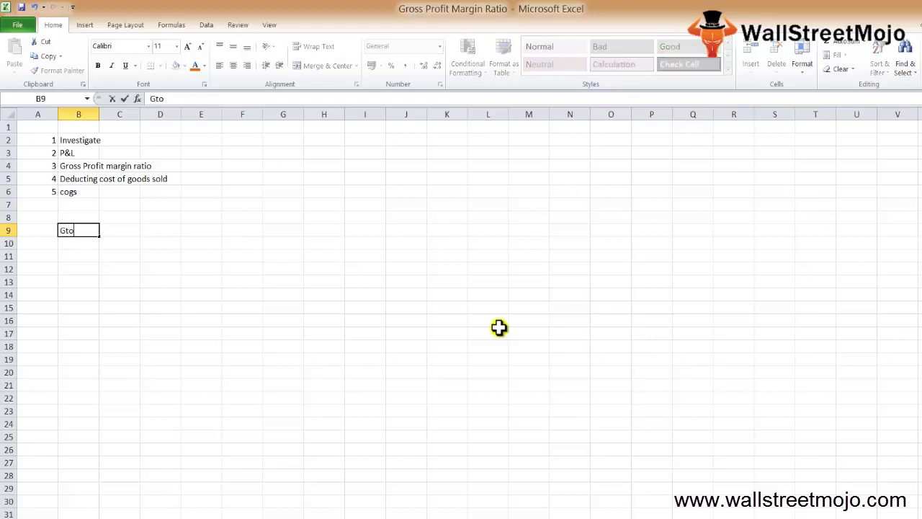
{"action": "type", "text": " Profit margin "}
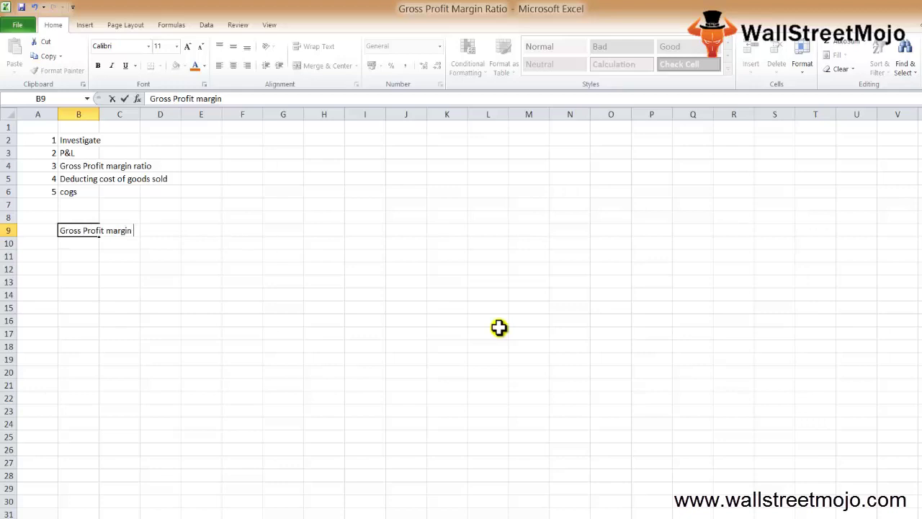
{"action": "type", "text": "ratio ="}
Step: Write the formula's fraction beside its label, with "Gross Profit" in E9 and "Revenue" in E10
{"action": "key", "text": "Tab"}
{"action": "key", "text": "Tab"}
{"action": "key", "text": "Tab"}
{"action": "type", "text": "G"}
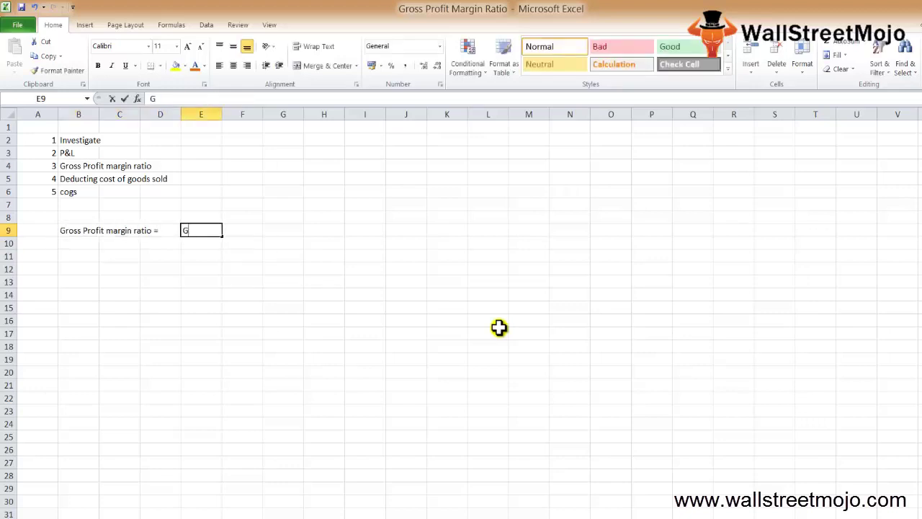
{"action": "type", "text": "ross Profit"}
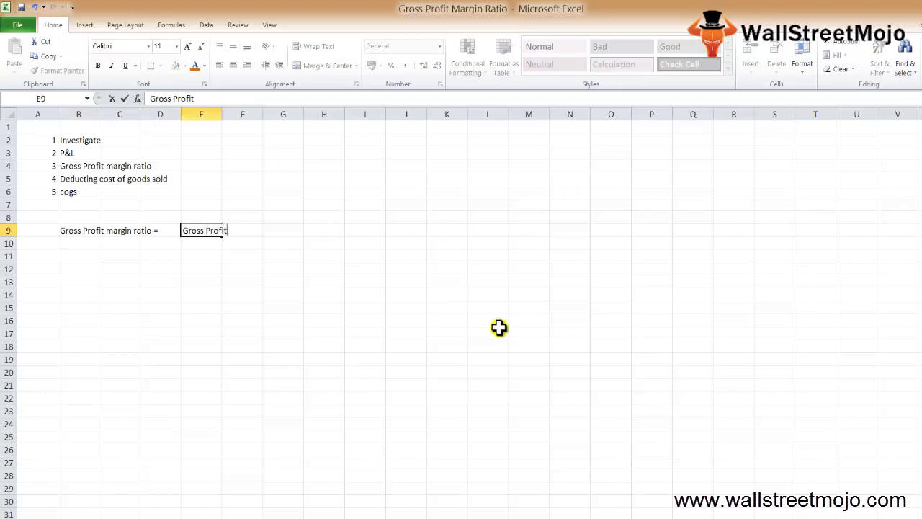
{"action": "key", "text": "Return"}
{"action": "type", "text": "Revenue"}
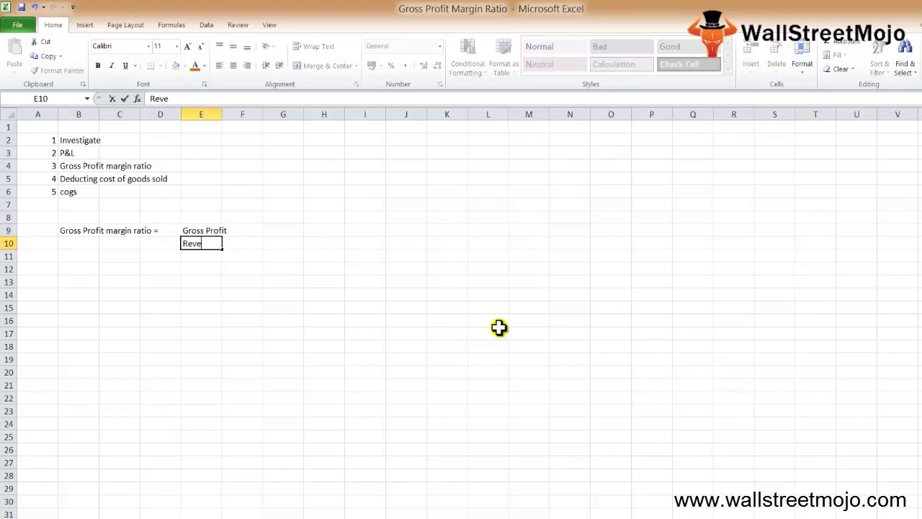
Step: Complete the written formula with a multiplication sign "*" in G9 and 100 in H9
{"action": "key", "text": "Up"}
{"action": "key", "text": "Right"}
{"action": "key", "text": "Right"}
{"action": "type", "text": "*"}
{"action": "key", "text": "Return"}
{"action": "key", "text": "Up"}
{"action": "key", "text": "Right"}
{"action": "type", "text": "100"}
{"action": "key", "text": "Return"}
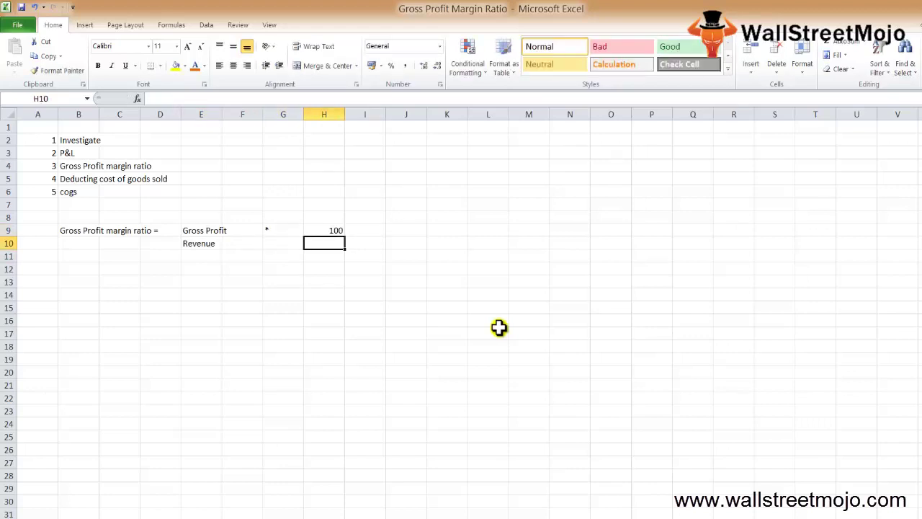
Step: Enter the heading "Examples on Gross profit margin" in B12, below the formula
{"action": "key", "text": "Down"}
{"action": "key", "text": "Down"}
{"action": "key", "text": "Left"}
{"action": "key", "text": "Left"}
{"action": "key", "text": "Left"}
{"action": "key", "text": "Left"}
{"action": "key", "text": "Left"}
{"action": "key", "text": "Left"}
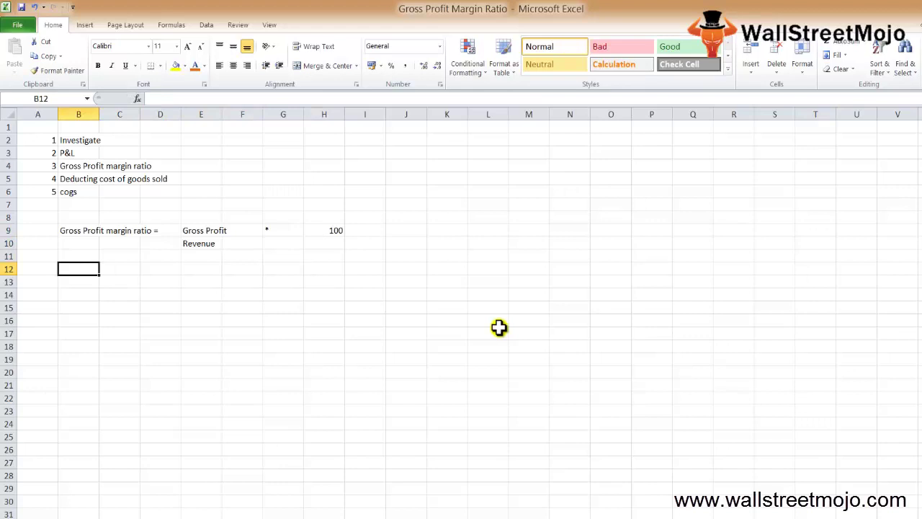
{"action": "type", "text": "Examples of"}
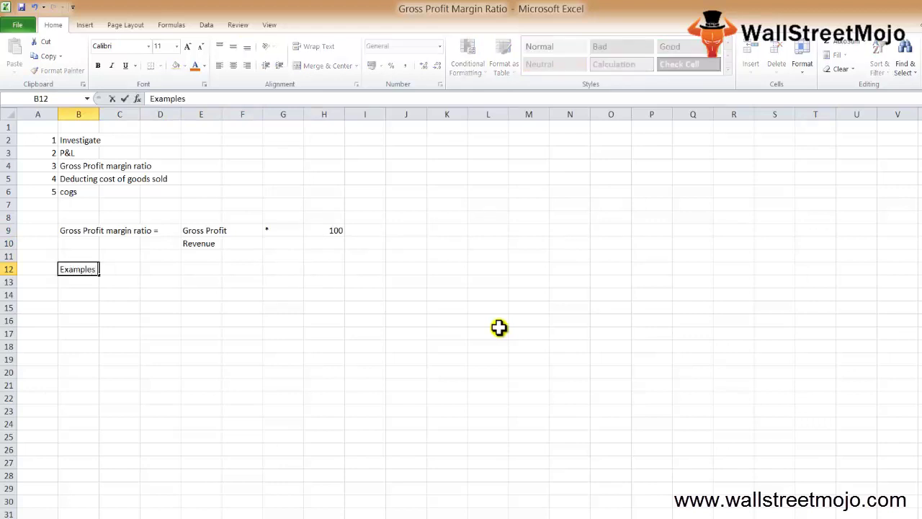
{"action": "key", "text": "BackSpace"}
{"action": "type", "text": "n Gr"}
{"action": "type", "text": "osu"}
{"action": "key", "text": "BackSpace"}
{"action": "key", "text": "BackSpace"}
{"action": "type", "text": "ss pro"}
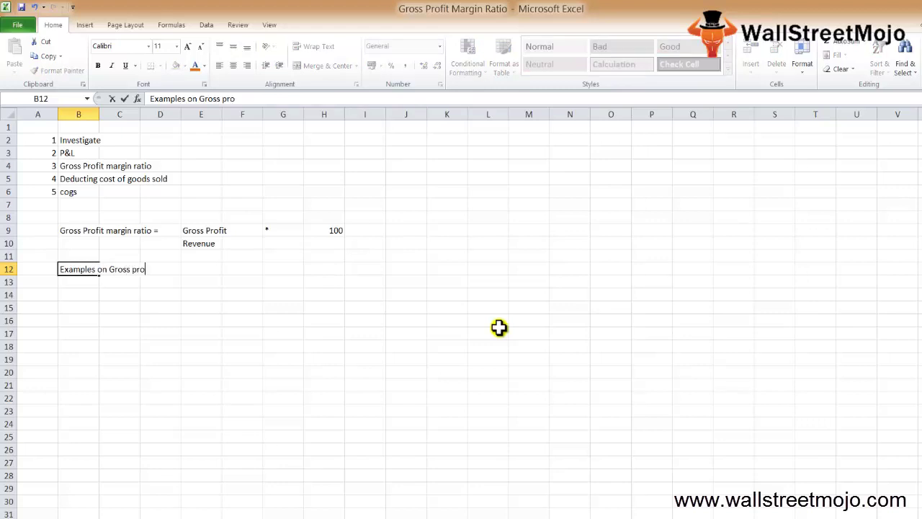
{"action": "type", "text": "fit margin"}
{"action": "key", "text": "Return"}
Step: On the next worksheet, enter "Net Sales" in B2 and its value 400000 in C2
{"action": "key", "text": "ctrl+Page_Down"}
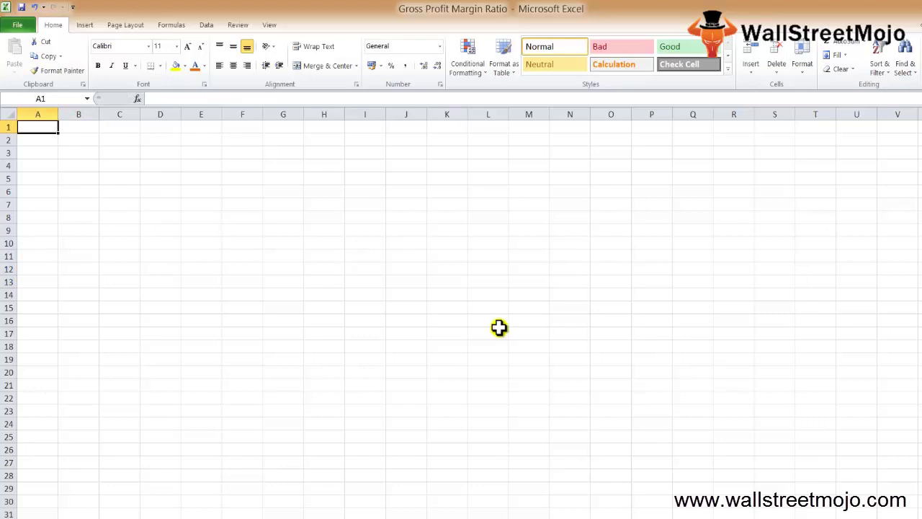
{"action": "key", "text": "Down"}
{"action": "key", "text": "Right"}
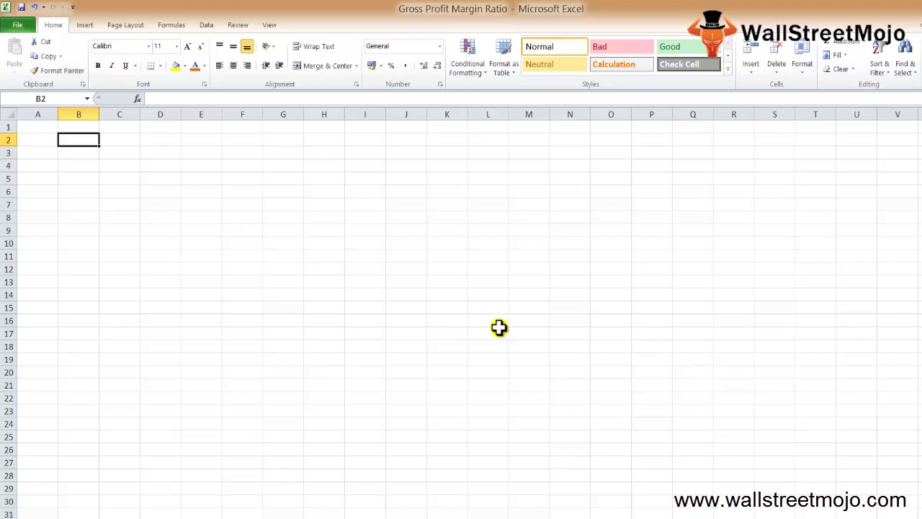
{"action": "type", "text": "Ner"}
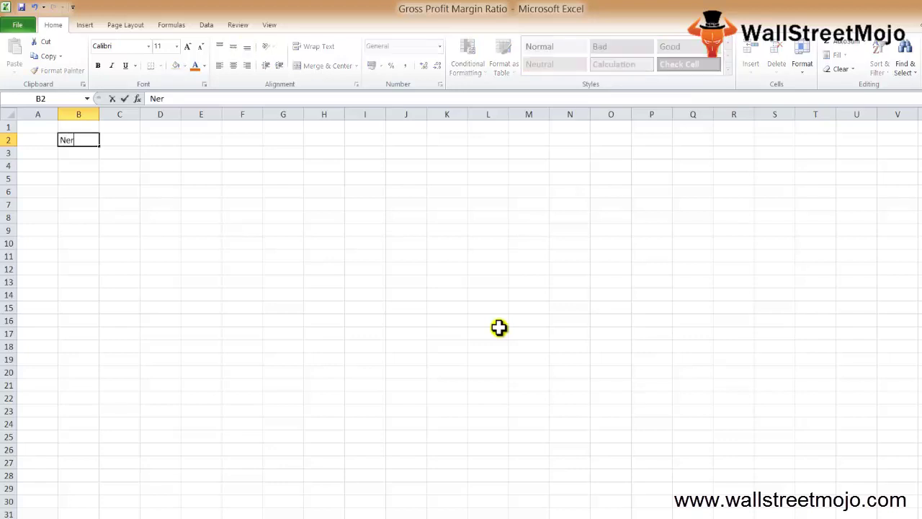
{"action": "key", "text": "BackSpace"}
{"action": "type", "text": "t Sales"}
{"action": "key", "text": "Tab"}
{"action": "type", "text": "400000"}
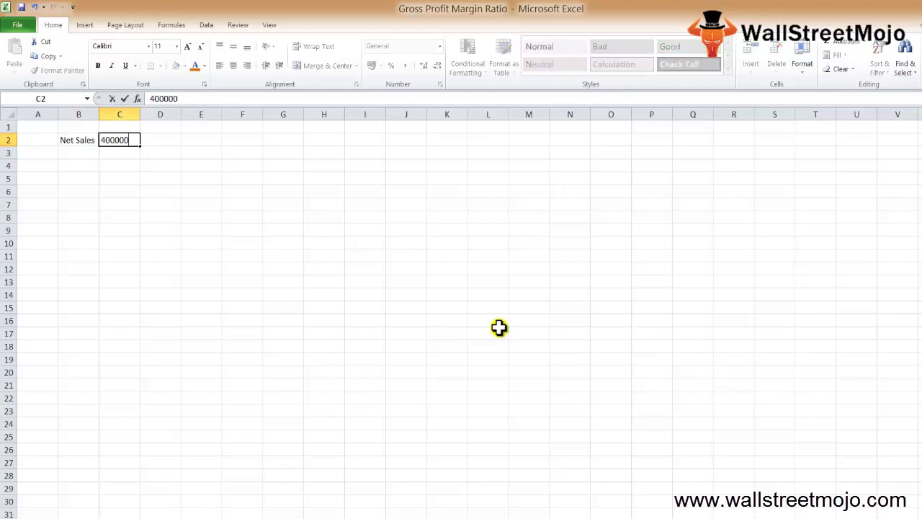
{"action": "key", "text": "Return"}
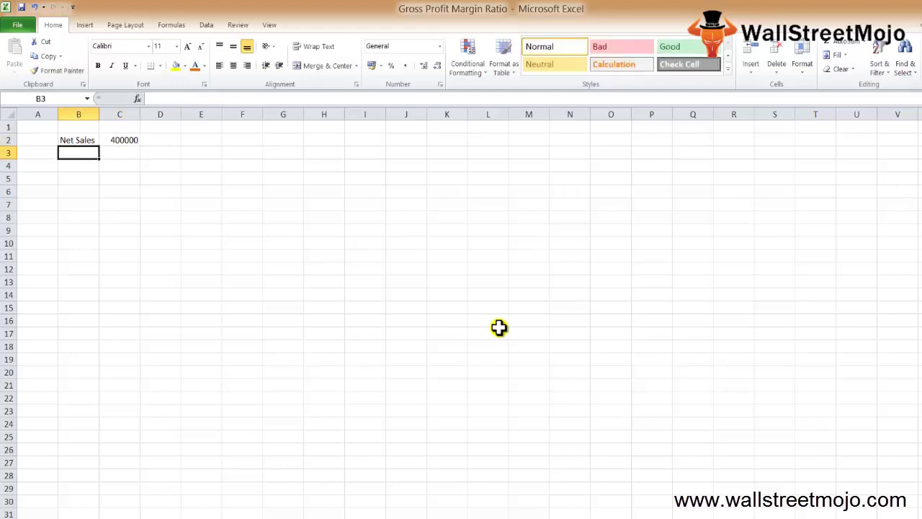
Step: Add a cost row below Net Sales, with "COGS" in B3 and 280000 in C3
{"action": "type", "text": "COGS"}
{"action": "key", "text": "Return"}
{"action": "key", "text": "Up"}
{"action": "key", "text": "Right"}
{"action": "type", "text": "280000"}
{"action": "key", "text": "Left"}
{"action": "key", "text": "Down"}
Step: Enter the label "GP" in B4 below COGS and select C4 for its value
{"action": "type", "text": "Gro"}
{"action": "key", "text": "BackSpace"}
{"action": "key", "text": "BackSpace"}
{"action": "key", "text": "BackSpace"}
{"action": "type", "text": "GP"}
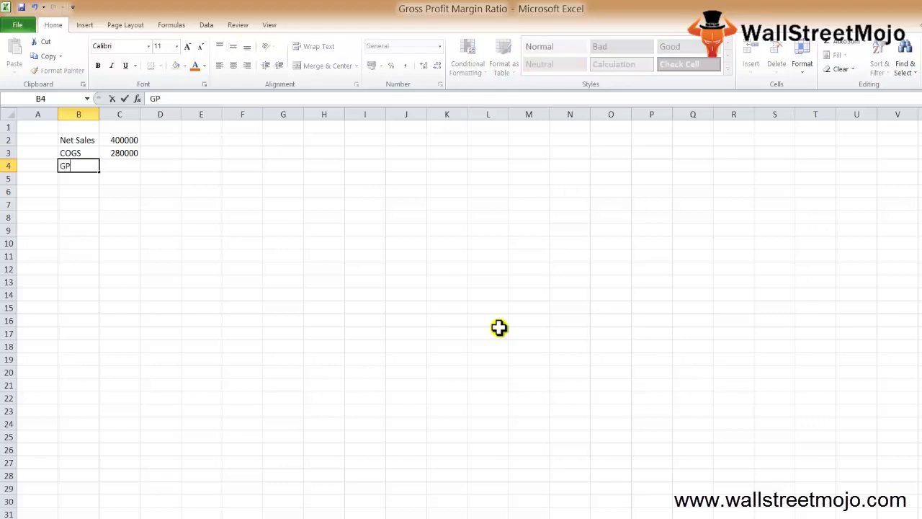
{"action": "key", "text": "Return"}
{"action": "key", "text": "Up"}
{"action": "key", "text": "Right"}
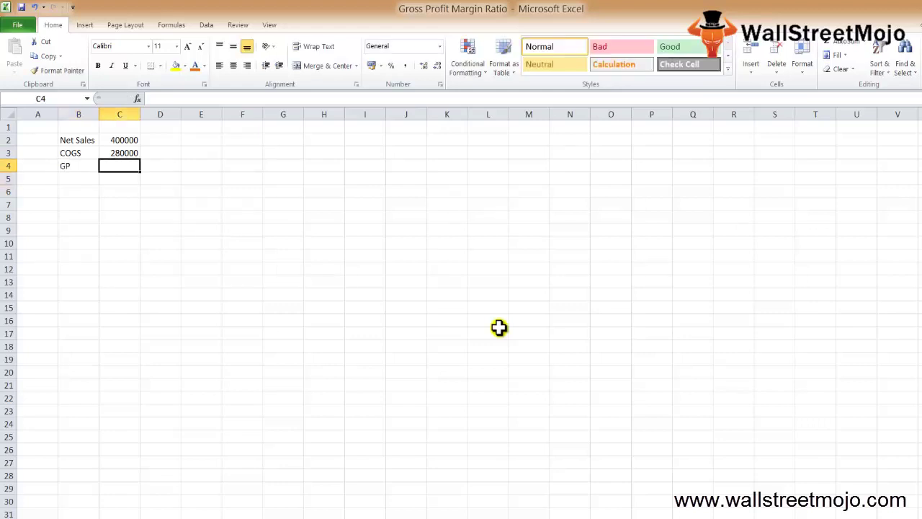
Step: Calculate gross profit in C4 with the formula =C2-C3, subtracting COGS from Net Sales
{"action": "type", "text": "="}
{"action": "key", "text": "Up"}
{"action": "key", "text": "Up"}
{"action": "type", "text": "-"}
{"action": "key", "text": "Up"}
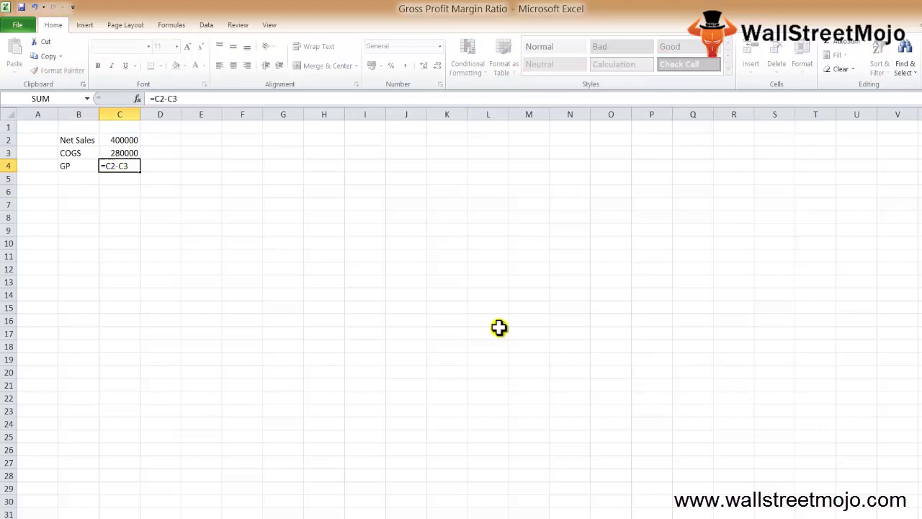
{"action": "key", "text": "Return"}
{"action": "key", "text": "Up"}
{"action": "key", "text": "shift+Right"}
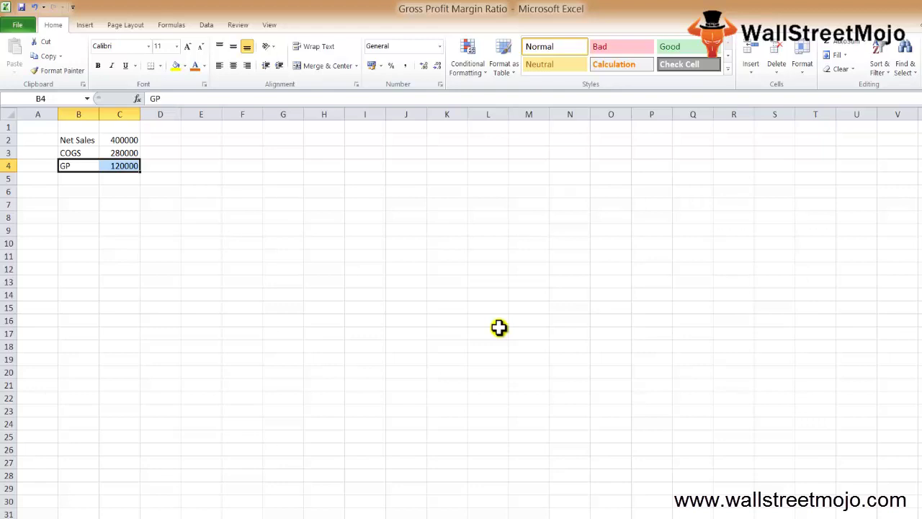
{"action": "key", "text": "Up"}
{"action": "key", "text": "Down"}
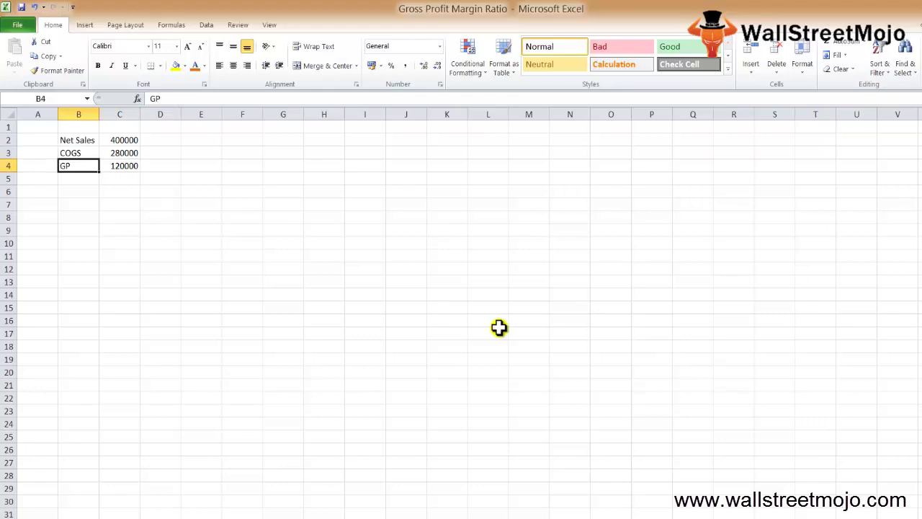
{"action": "key", "text": "Up"}
{"action": "key", "text": "Up"}
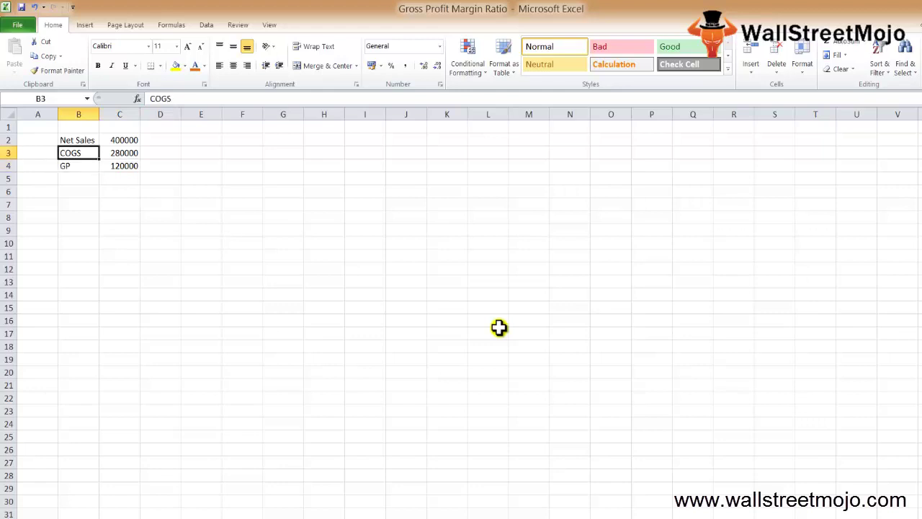
{"action": "key", "text": "shift+space"}
{"action": "key", "text": "shift+Down"}
{"action": "key", "text": "Down"}
{"action": "key", "text": "Down"}
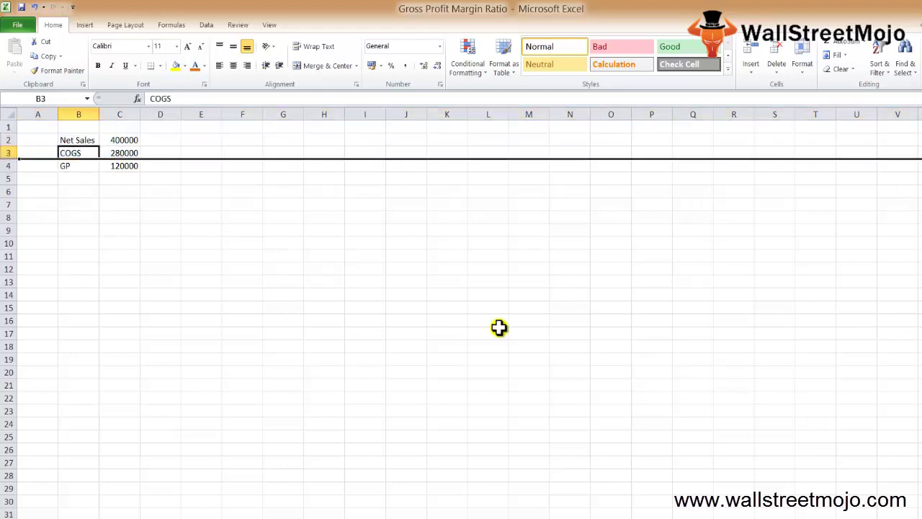
{"action": "type", "text": "C"}
{"action": "key", "text": "Escape"}
{"action": "key", "text": "Down"}
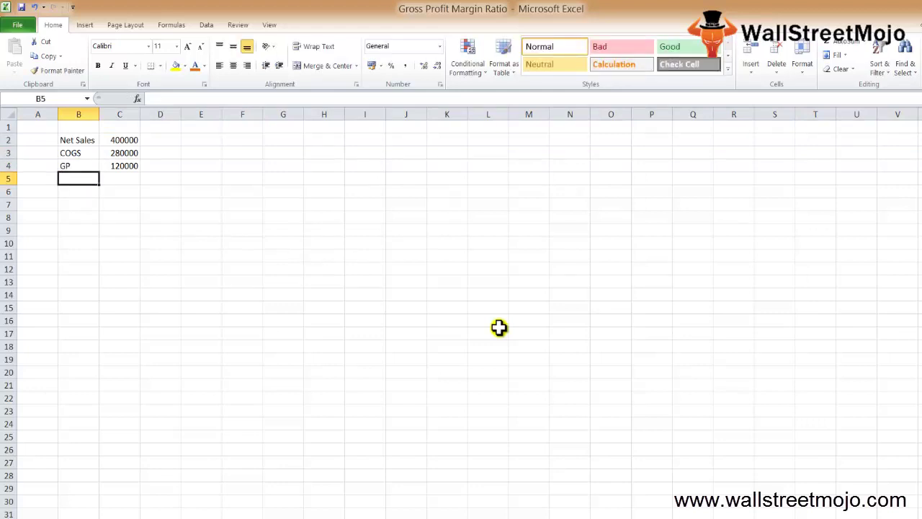
Step: Enter the label "Gross Margin" in B6, one row apart from the GP row
{"action": "key", "text": "Down"}
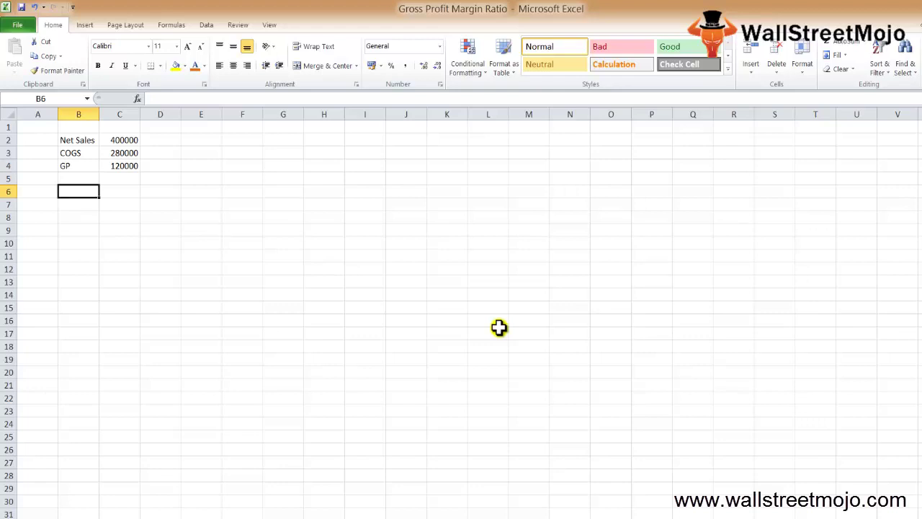
{"action": "type", "text": "Gross Margin"}
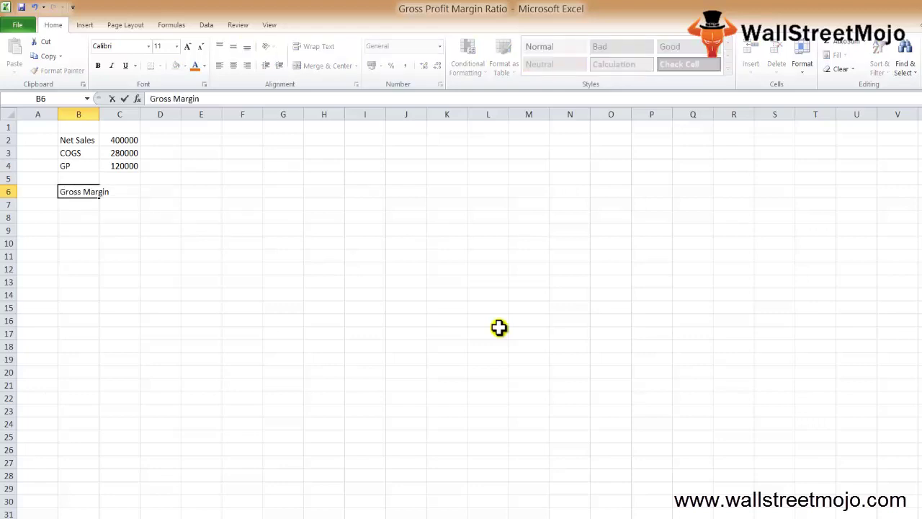
{"action": "type", "text": " ="}
{"action": "key", "text": "Return"}
{"action": "key", "text": "Up"}
{"action": "key", "text": "Right"}
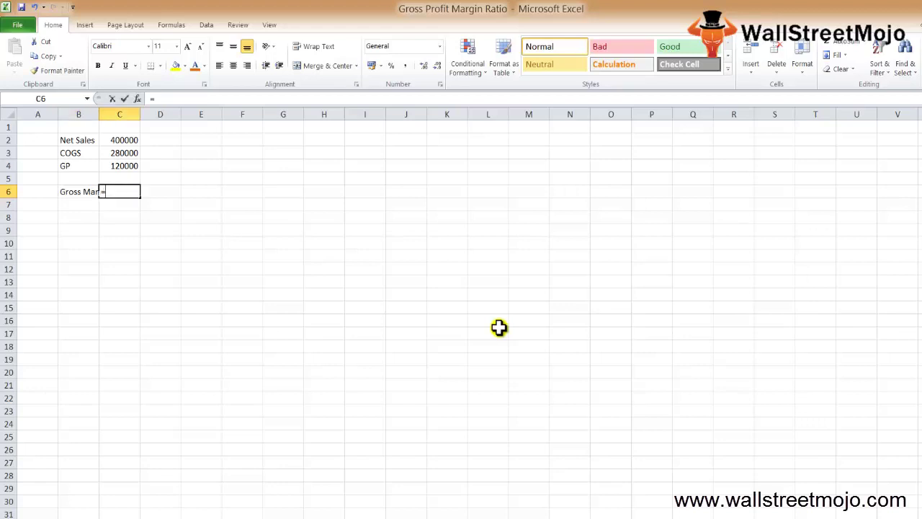
Step: Calculate the gross margin in C6 with the formula =C4/C2 and format it as a percentage
{"action": "type", "text": "="}
{"action": "key", "text": "Up"}
{"action": "key", "text": "Up"}
{"action": "type", "text": "/"}
{"action": "key", "text": "Up"}
{"action": "key", "text": "Up"}
{"action": "key", "text": "Up"}
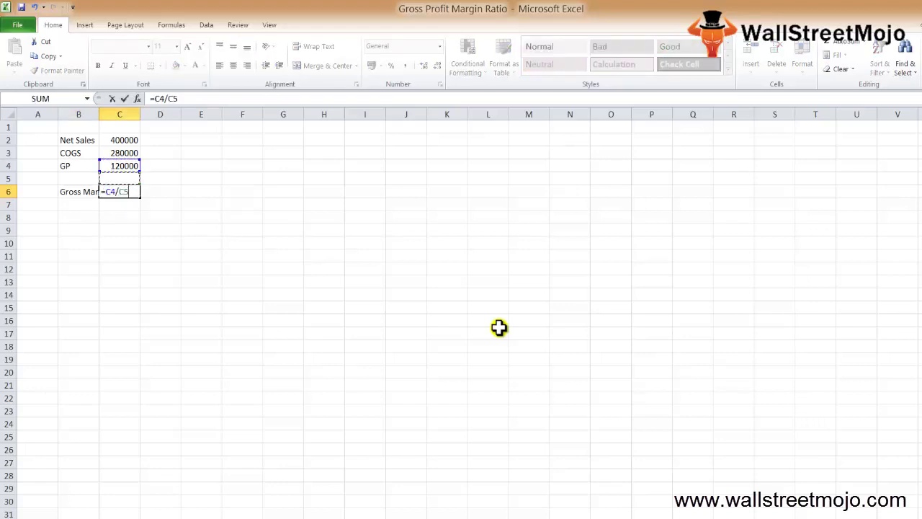
{"action": "key", "text": "Up"}
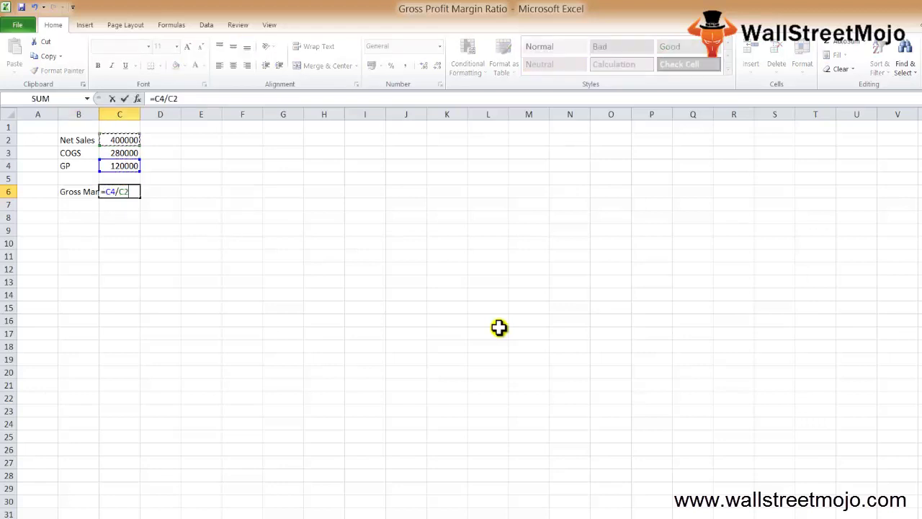
{"action": "key", "text": "Return"}
{"action": "key", "text": "Up"}
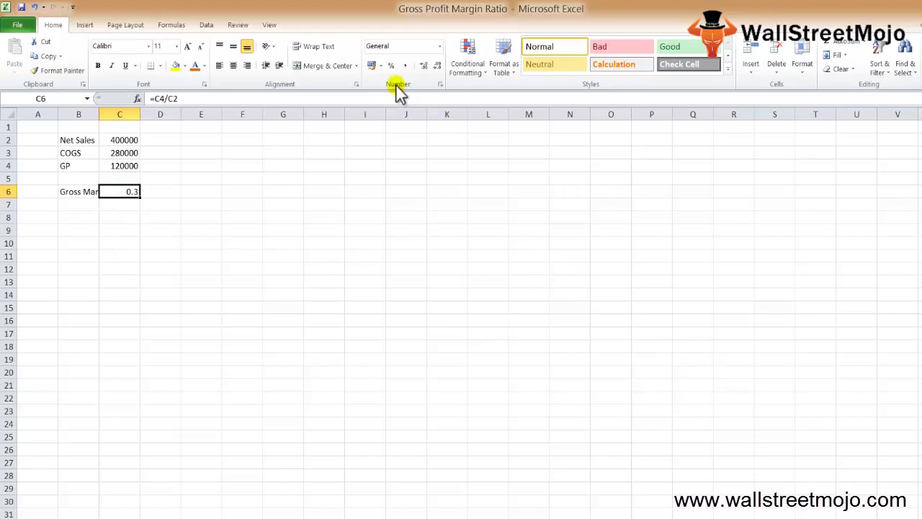
{"action": "left_click", "coordinate": [388, 65]}
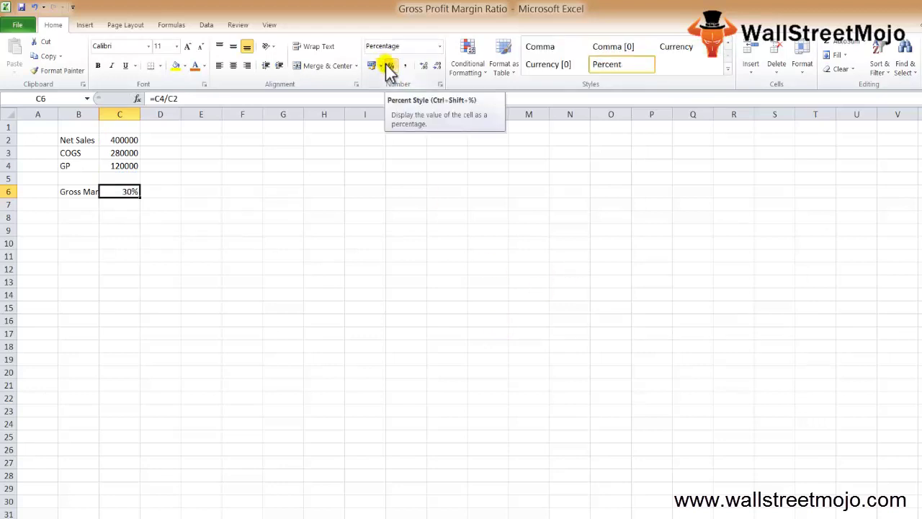
{"action": "key", "text": "Down"}
{"action": "key", "text": "Down"}
{"action": "key", "text": "Up"}
{"action": "key", "text": "Up"}
{"action": "key", "text": "shift+Up"}
{"action": "key", "text": "shift+Up"}
{"action": "key", "text": "shift+Up"}
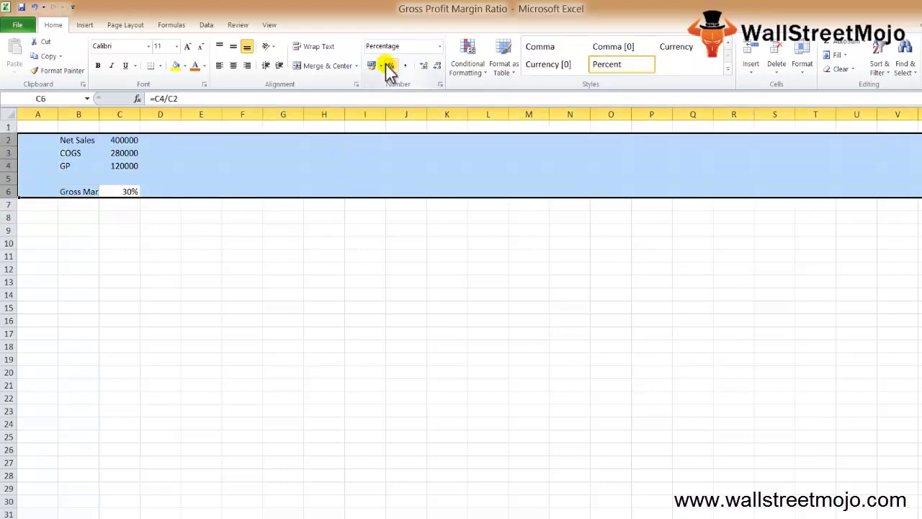
{"action": "key", "text": "Down"}
{"action": "key", "text": "Down"}
{"action": "key", "text": "Down"}
{"action": "key", "text": "Down"}
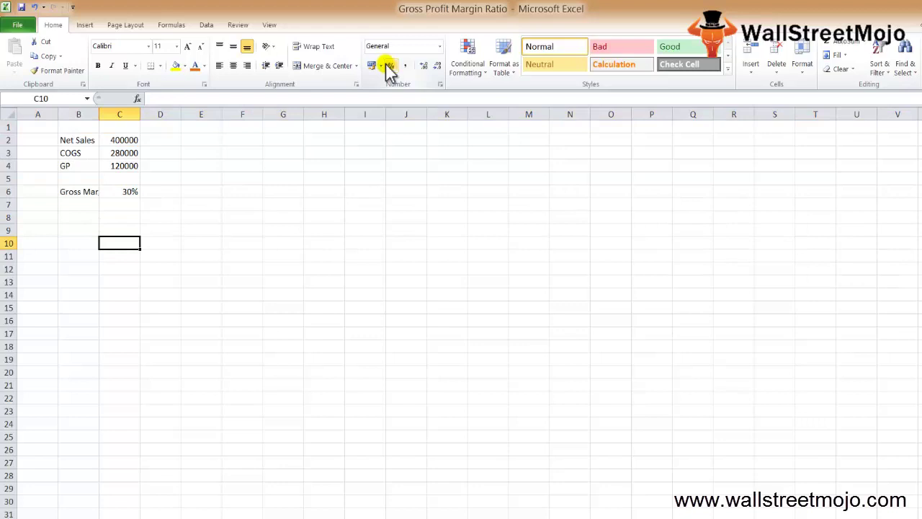
{"action": "key", "text": "Up"}
{"action": "key", "text": "Up"}
{"action": "key", "text": "Up"}
{"action": "key", "text": "Up"}
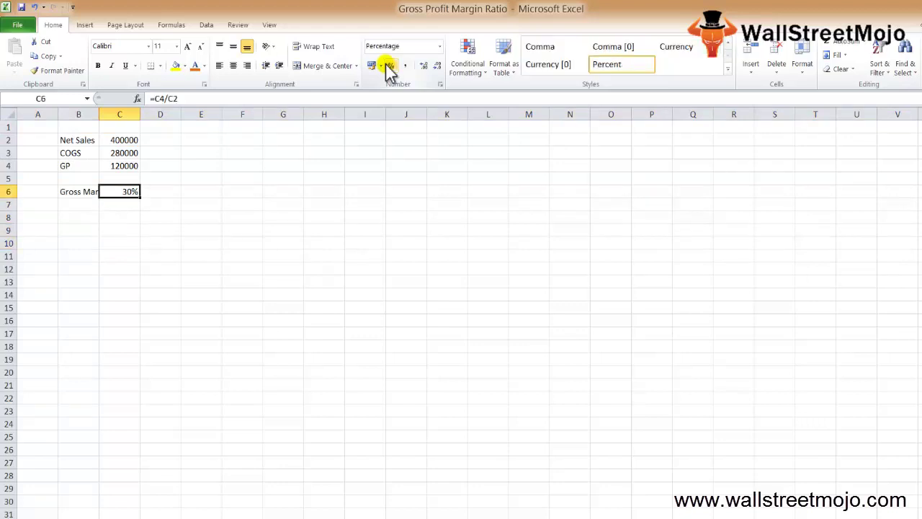
{"action": "key", "text": "Down"}
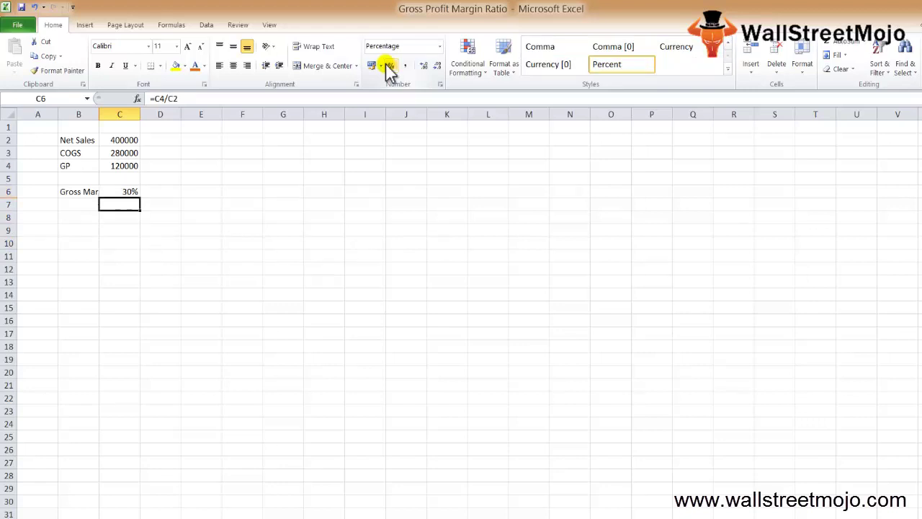
Step: Enter the note "Comp cos" in B8, below the Gross Margin row
{"action": "key", "text": "Right"}
{"action": "key", "text": "Left"}
{"action": "key", "text": "Left"}
{"action": "key", "text": "Down"}
{"action": "type", "text": "Comp"}
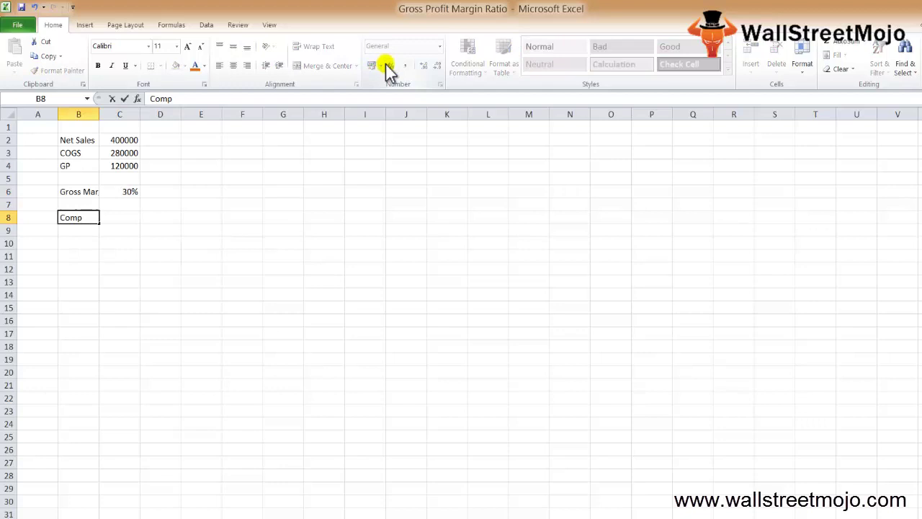
{"action": "type", "text": " cos"}
{"action": "key", "text": "Return"}
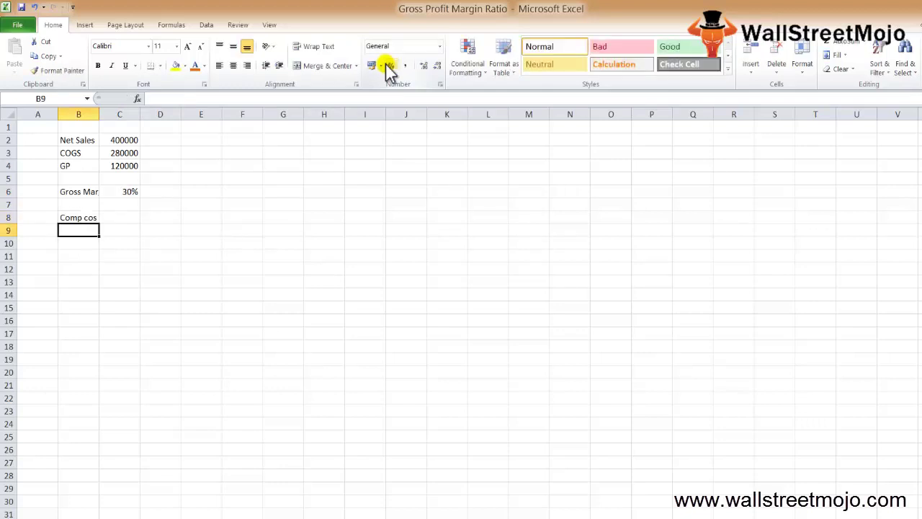
{"action": "key", "text": "Down"}
{"action": "key", "text": "Down"}
{"action": "key", "text": "Down"}
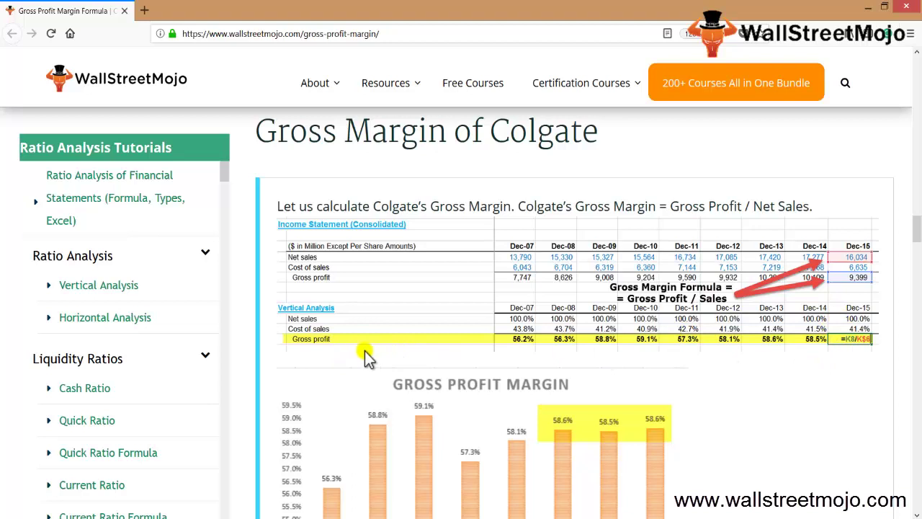
{"action": "scroll", "coordinate": [364, 350], "scroll_direction": "down", "scroll_amount": 1}
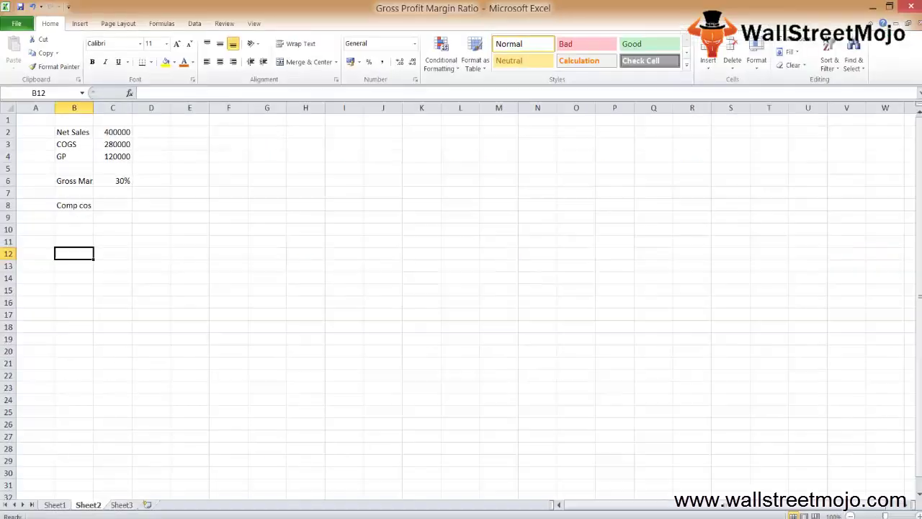
Step: On the next worksheet, enter the item number 1 in B2 and "Gross Profit" in C2
{"action": "key", "text": "ctrl+Page_Down"}
{"action": "key", "text": "Down"}
{"action": "key", "text": "Right"}
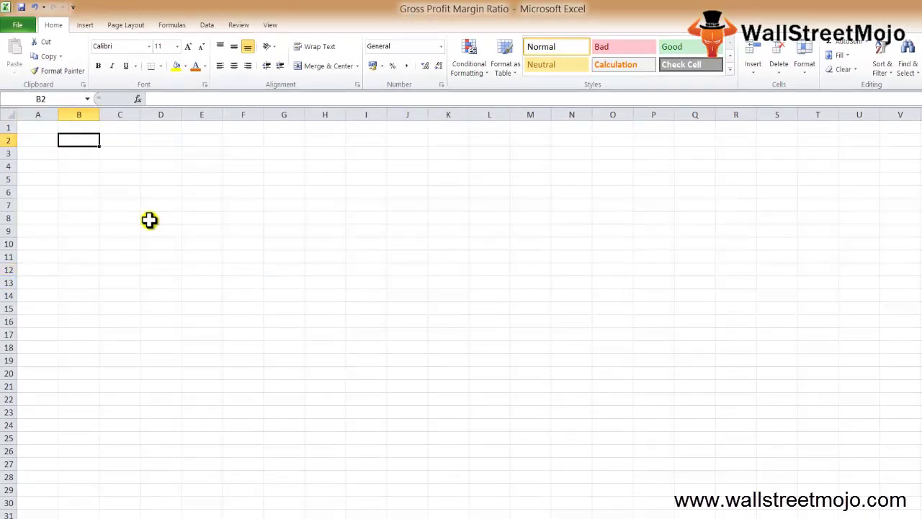
{"action": "type", "text": "1"}
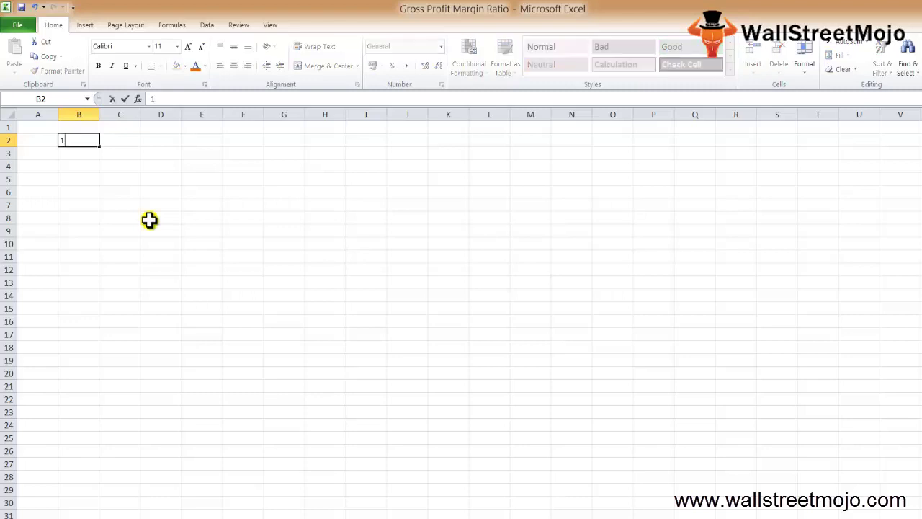
{"action": "key", "text": "Tab"}
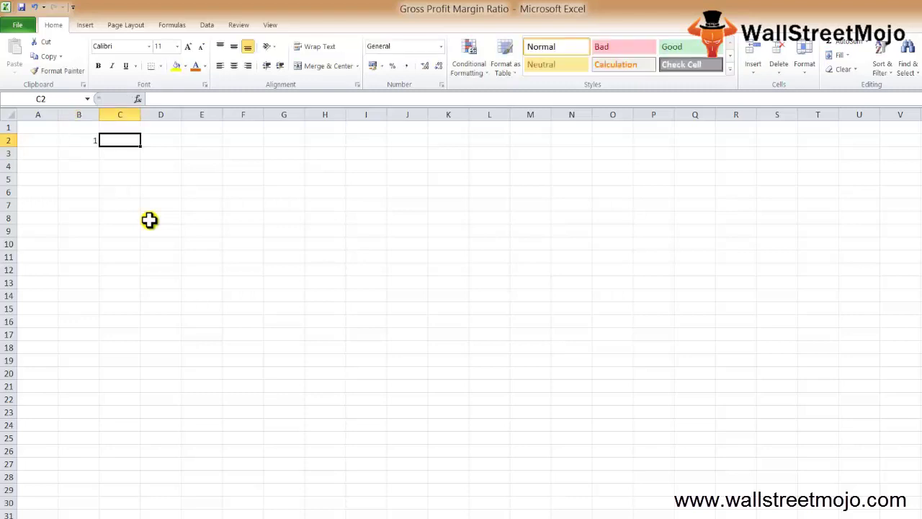
{"action": "type", "text": "Gross Profit"}
{"action": "key", "text": "Return"}
Step: Enter "Gross Sales" in E2, on the same row as the Gross Profit item
{"action": "key", "text": "Left"}
{"action": "key", "text": "Right"}
{"action": "key", "text": "Up"}
{"action": "key", "text": "Right"}
{"action": "key", "text": "Right"}
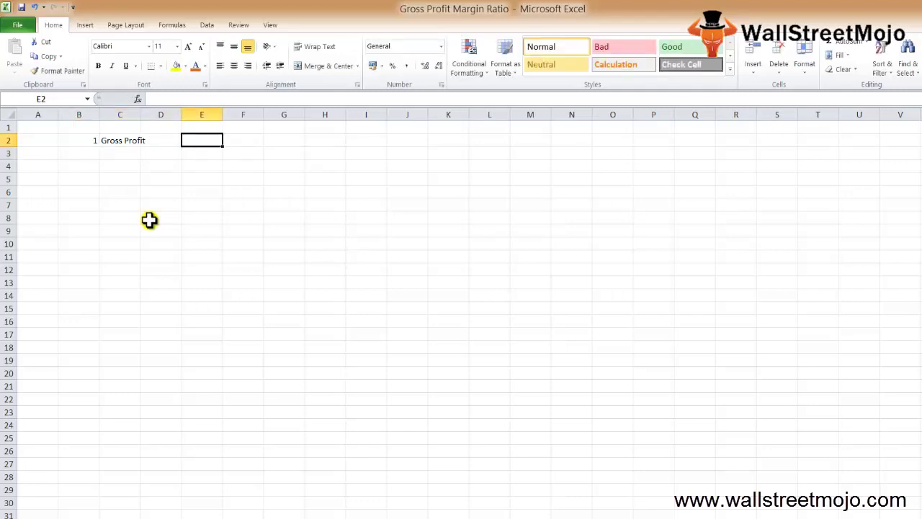
{"action": "type", "text": "Gros Sa"}
{"action": "key", "text": "BackSpace"}
{"action": "key", "text": "BackSpace"}
{"action": "key", "text": "BackSpace"}
{"action": "type", "text": "s Sales"}
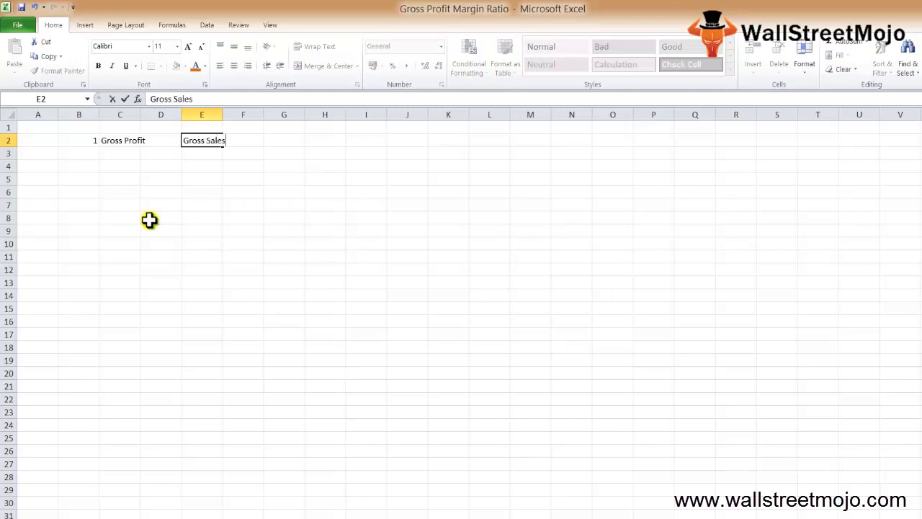
{"action": "key", "text": "Tab"}
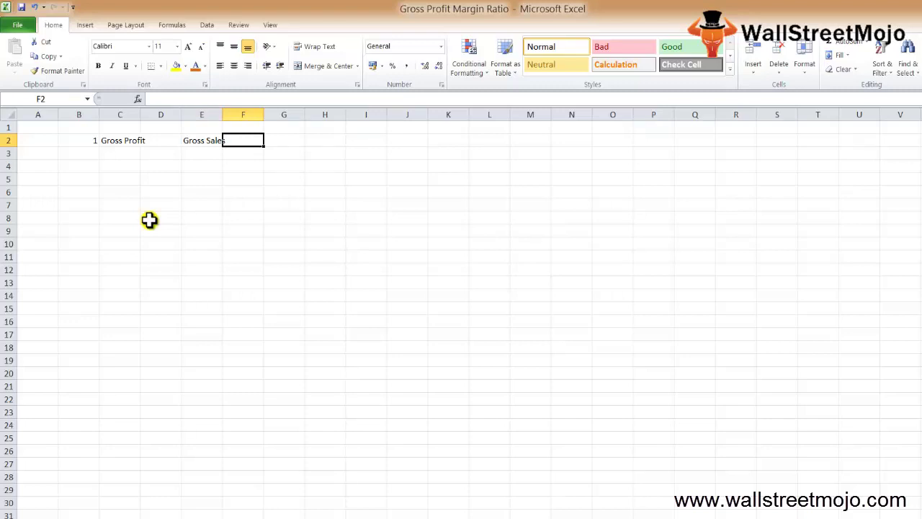
Step: Enter "SR" in F2 and "SD" in G2, beside Gross Sales
{"action": "type", "text": "SR"}
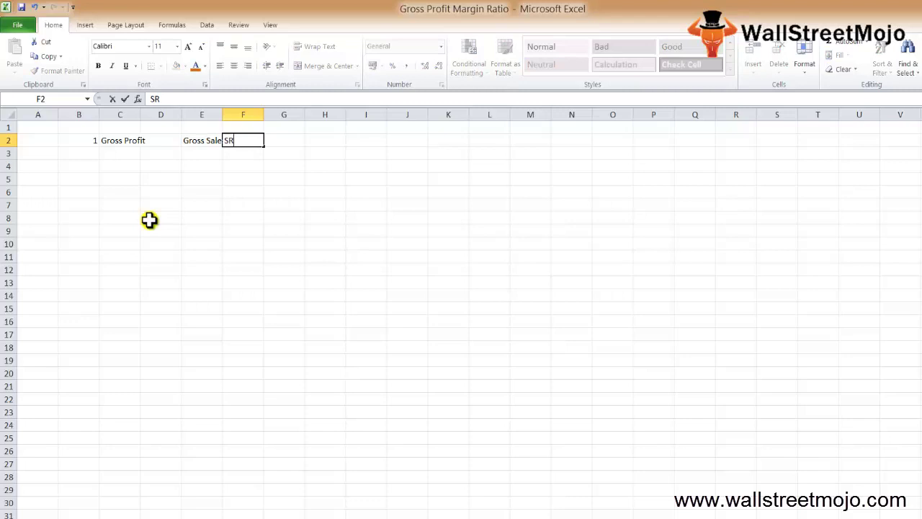
{"action": "key", "text": "Tab"}
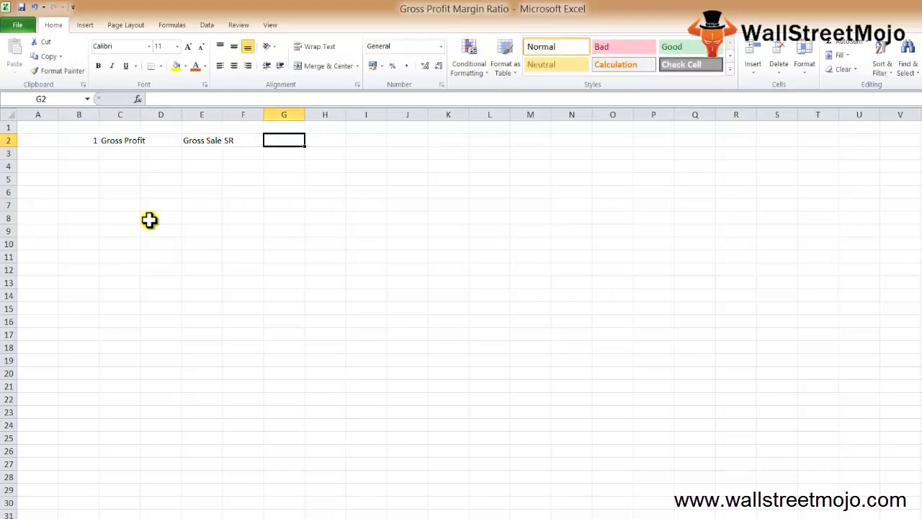
{"action": "type", "text": "SD"}
{"action": "key", "text": "Return"}
Step: Enter "Net Sales" in H2, after the SD entry
{"action": "key", "text": "Up"}
{"action": "key", "text": "Right"}
{"action": "key", "text": "Left"}
{"action": "key", "text": "Left"}
{"action": "key", "text": "Left"}
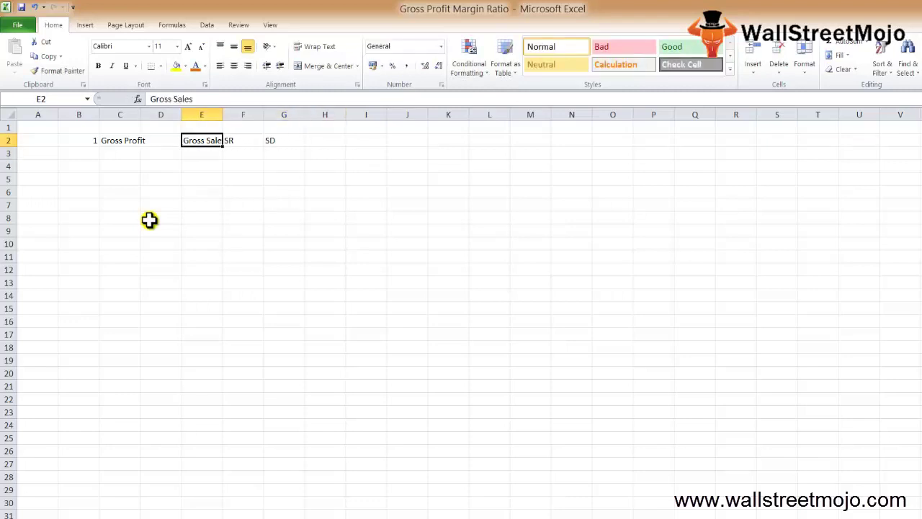
{"action": "key", "text": "Right"}
{"action": "key", "text": "Right"}
{"action": "key", "text": "Right"}
{"action": "type", "text": "Net Sales"}
{"action": "key", "text": "Return"}
{"action": "key", "text": "Up"}
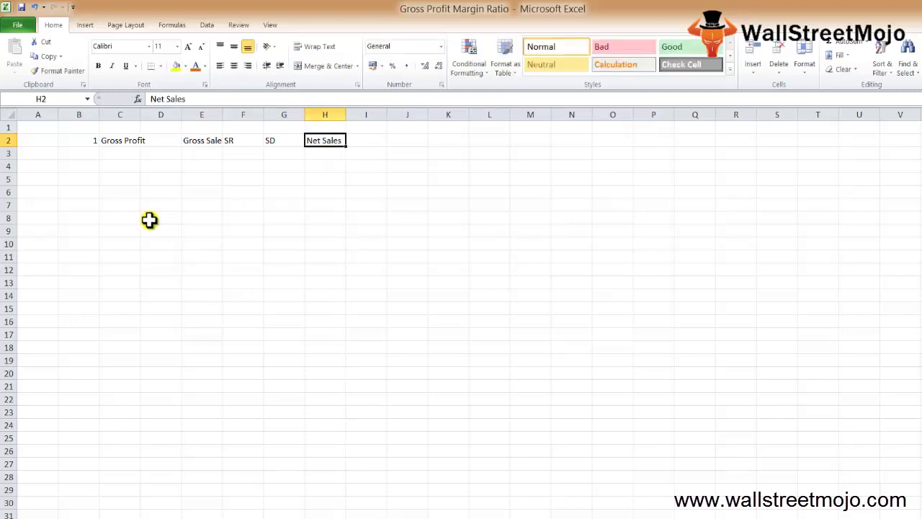
{"action": "key", "text": "Left"}
{"action": "key", "text": "Left"}
{"action": "key", "text": "Left"}
{"action": "key", "text": "shift+Right"}
{"action": "key", "text": "shift+Right"}
{"action": "key", "text": "shift+Right"}
{"action": "type", "text": "c"}
{"action": "key", "text": "Return"}
{"action": "key", "text": "Up"}
{"action": "type", "text": "Gross Sales"}
{"action": "key", "text": "Return"}
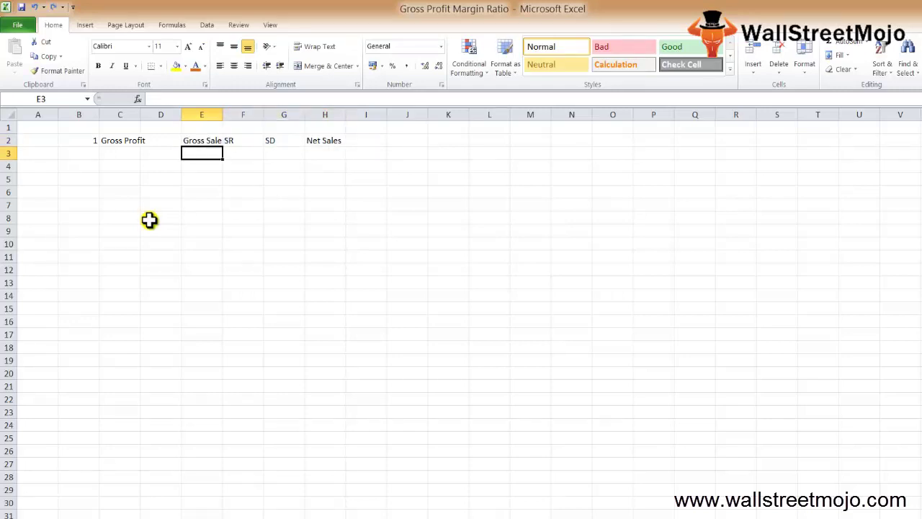
Step: Add a second list item with the number 2 in B5 and "COGS" in C5
{"action": "key", "text": "Down"}
{"action": "key", "text": "Down"}
{"action": "key", "text": "Left"}
{"action": "key", "text": "Left"}
{"action": "key", "text": "Left"}
{"action": "key", "text": "Up"}
{"action": "key", "text": "Down"}
{"action": "type", "text": "2"}
{"action": "key", "text": "Right"}
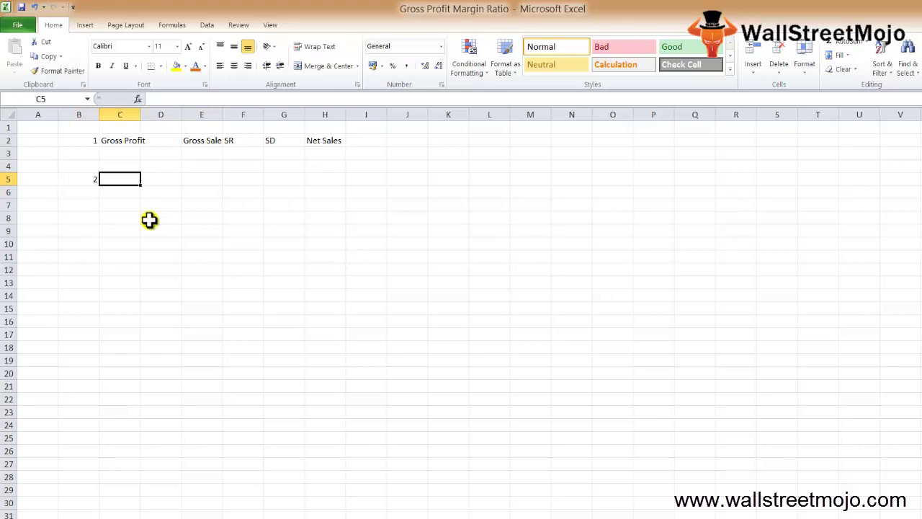
{"action": "type", "text": "COGS"}
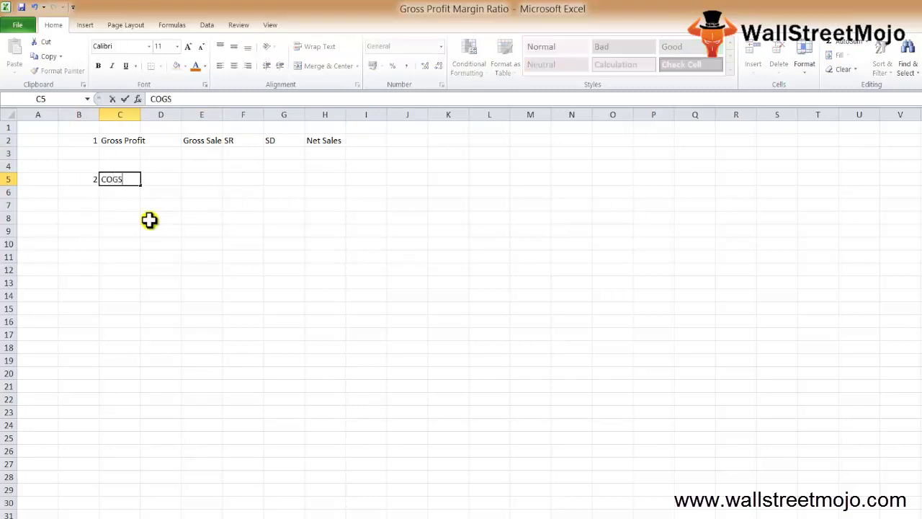
{"action": "key", "text": "Return"}
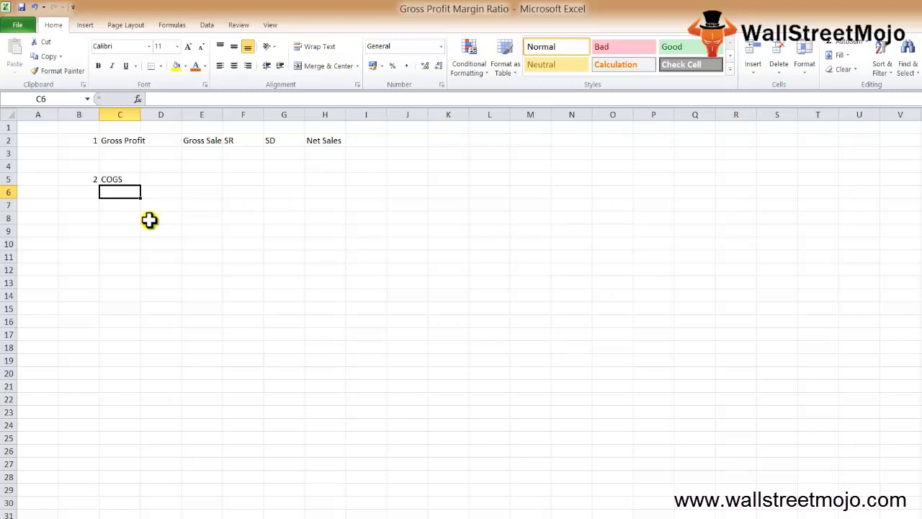
Step: Enter the number 3 in B7 to start the third list item below COGS
{"action": "key", "text": "Down"}
{"action": "key", "text": "Left"}
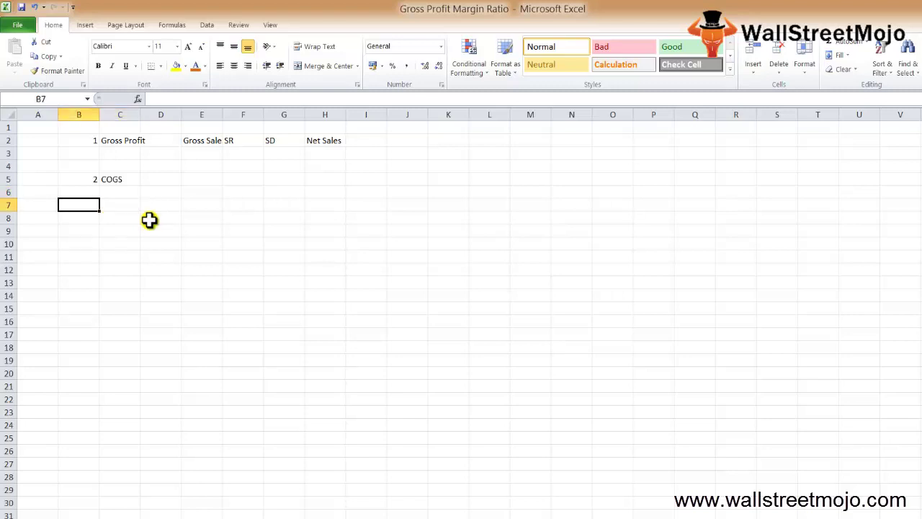
{"action": "type", "text": "3"}
{"action": "key", "text": "Right"}
{"action": "type", "text": "="}
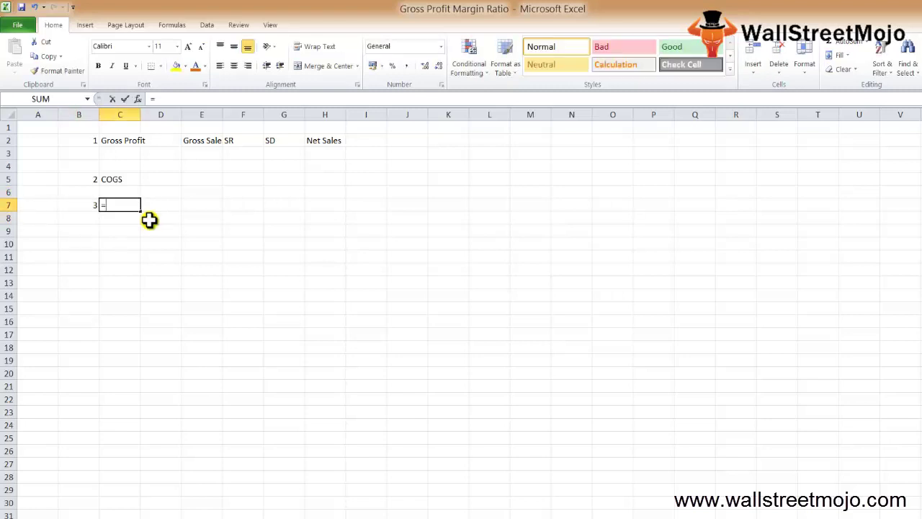
{"action": "key", "text": "Up"}
{"action": "key", "text": "Up"}
{"action": "key", "text": "Up"}
{"action": "key", "text": "Up"}
{"action": "key", "text": "Up"}
{"action": "key", "text": "Down"}
{"action": "key", "text": "Down"}
{"action": "key", "text": "Down"}
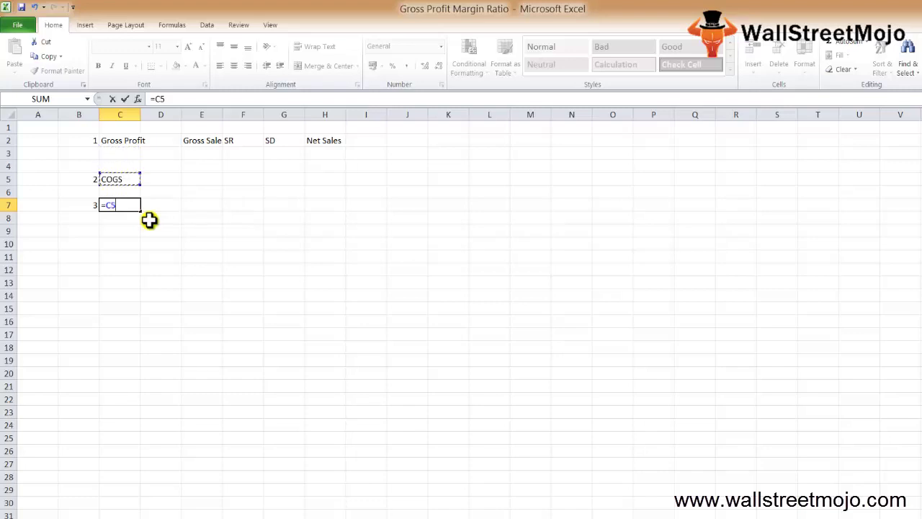
{"action": "key", "text": "Escape"}
Step: Enter "GP" in C7 as the third item's label and the number 2 in B9
{"action": "type", "text": "GP"}
{"action": "key", "text": "Return"}
{"action": "key", "text": "Down"}
{"action": "key", "text": "Left"}
{"action": "type", "text": "2"}
{"action": "key", "text": "Return"}
Step: Enter "Revenues" in C9 and "Total Sales" in D9, on the row numbered 2 below GP
{"action": "key", "text": "Up"}
{"action": "key", "text": "Up"}
{"action": "key", "text": "Down"}
{"action": "key", "text": "Right"}
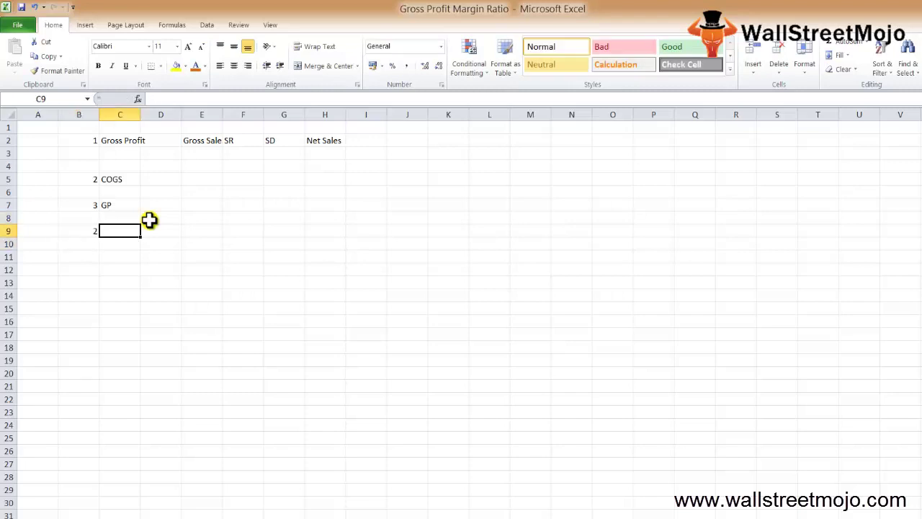
{"action": "type", "text": "Revenues"}
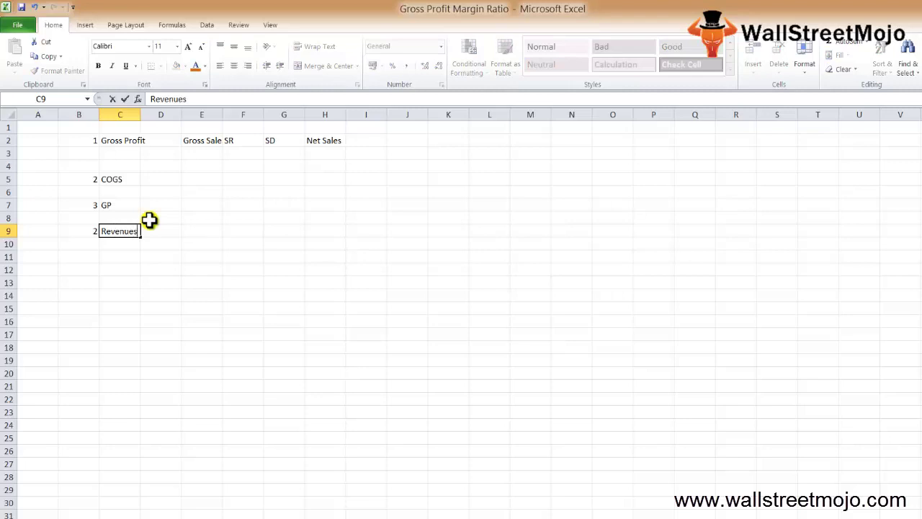
{"action": "key", "text": "Tab"}
{"action": "type", "text": "Total"}
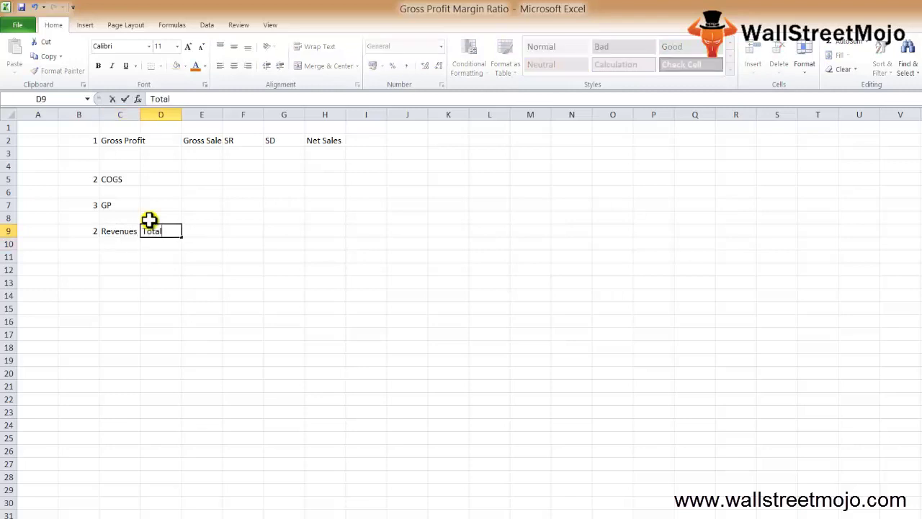
{"action": "type", "text": " Sales"}
{"action": "key", "text": "Tab"}
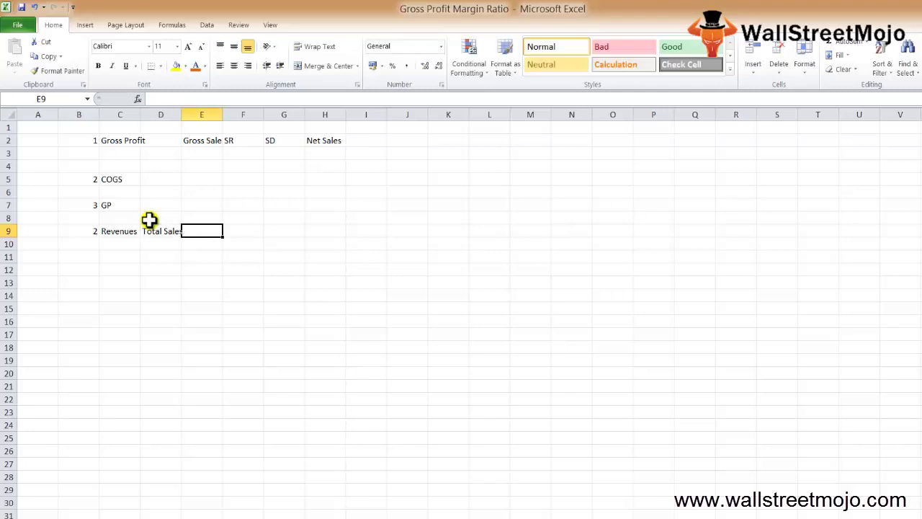
Step: Enter "Sale price" in E9 and "SR SD" in F9, beside Total Sales
{"action": "type", "text": "Sale price"}
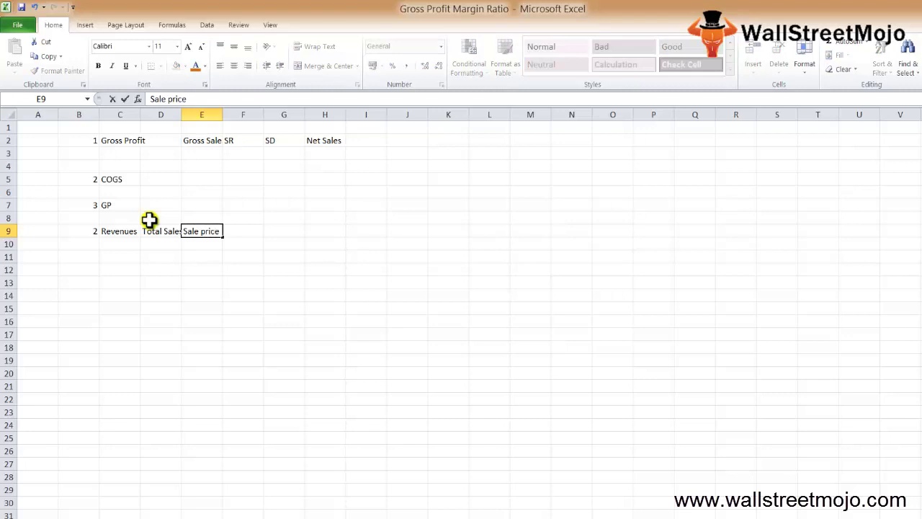
{"action": "key", "text": "Return"}
{"action": "key", "text": "Up"}
{"action": "key", "text": "Right"}
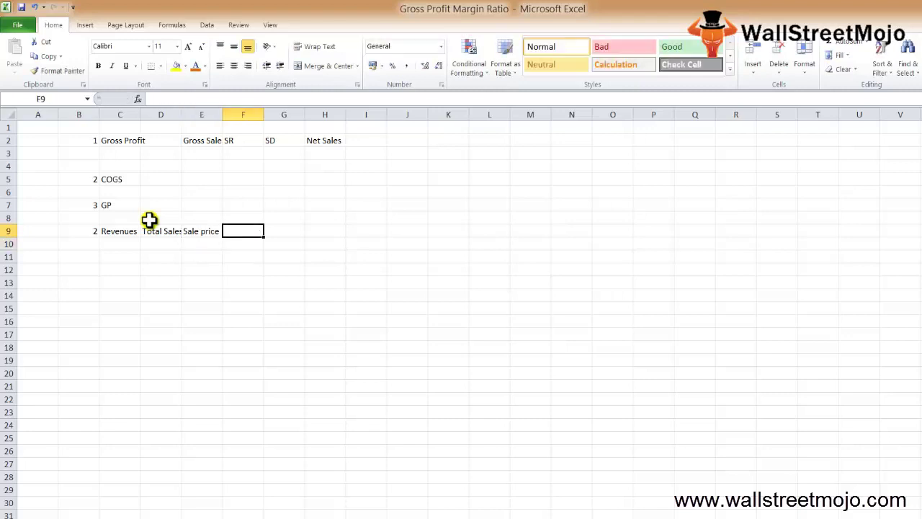
{"action": "type", "text": "SR"}
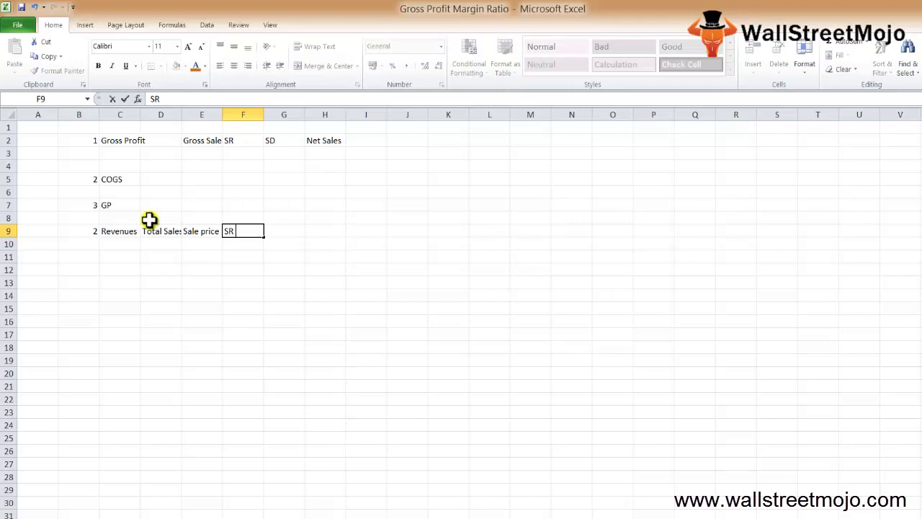
{"action": "type", "text": " SD"}
{"action": "key", "text": "Right"}
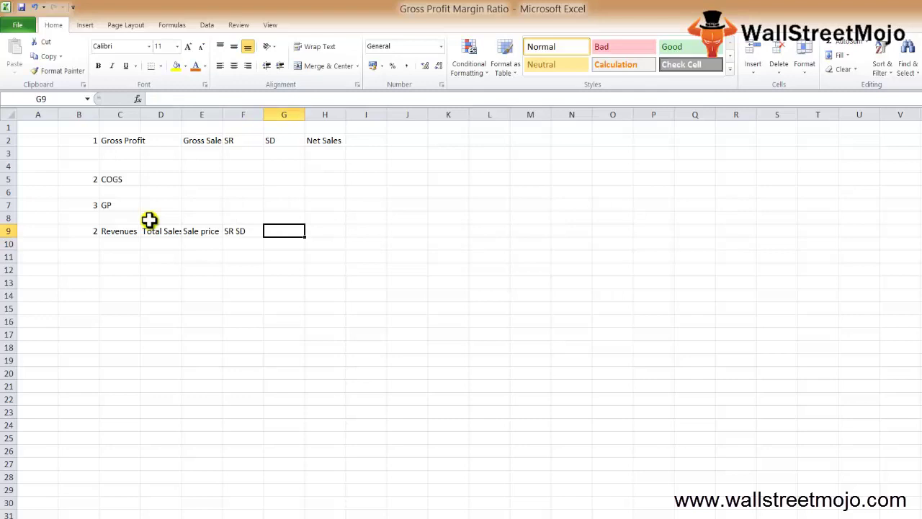
Step: Enter "Net Sales" in G9 and "Second com" in H9 to complete the Revenues row
{"action": "type", "text": "Net Sales"}
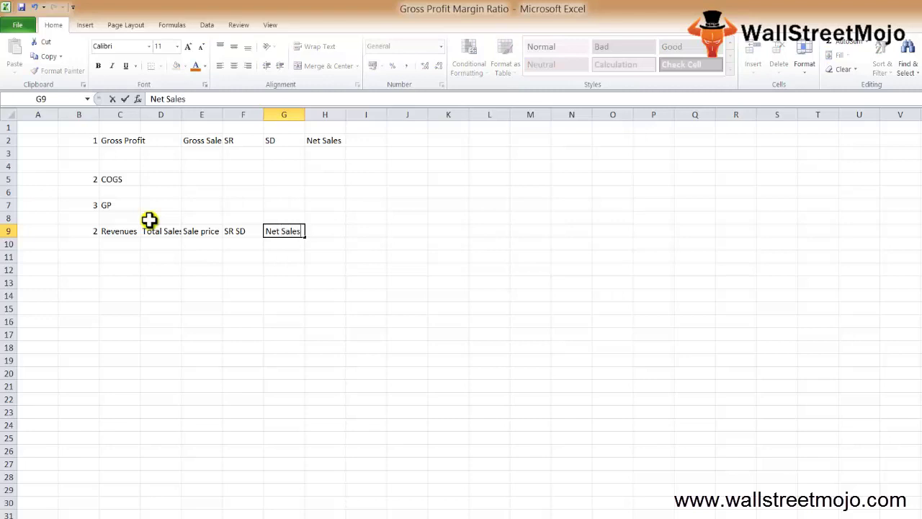
{"action": "key", "text": "Return"}
{"action": "key", "text": "Up"}
{"action": "key", "text": "Right"}
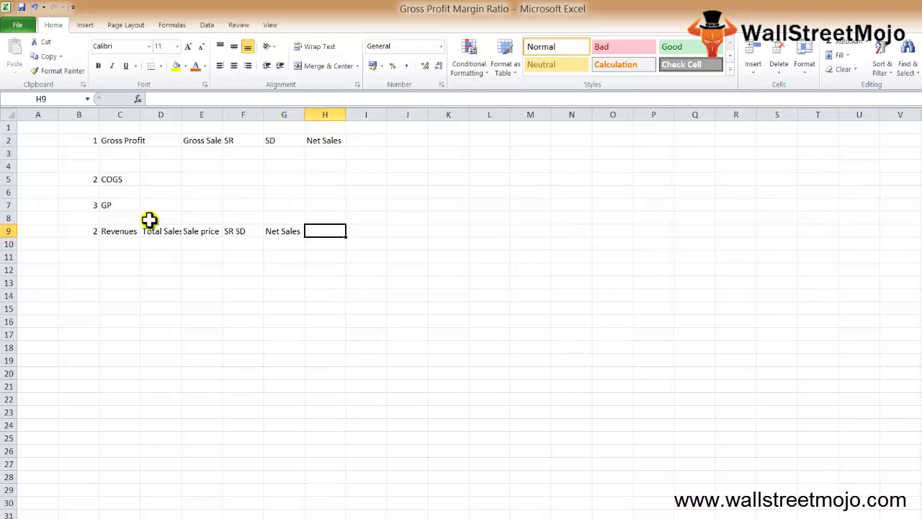
{"action": "type", "text": "Second c"}
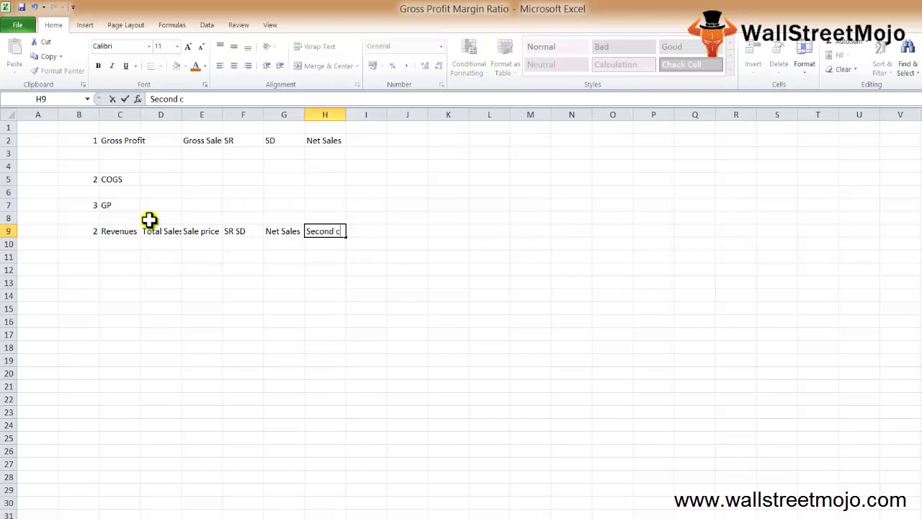
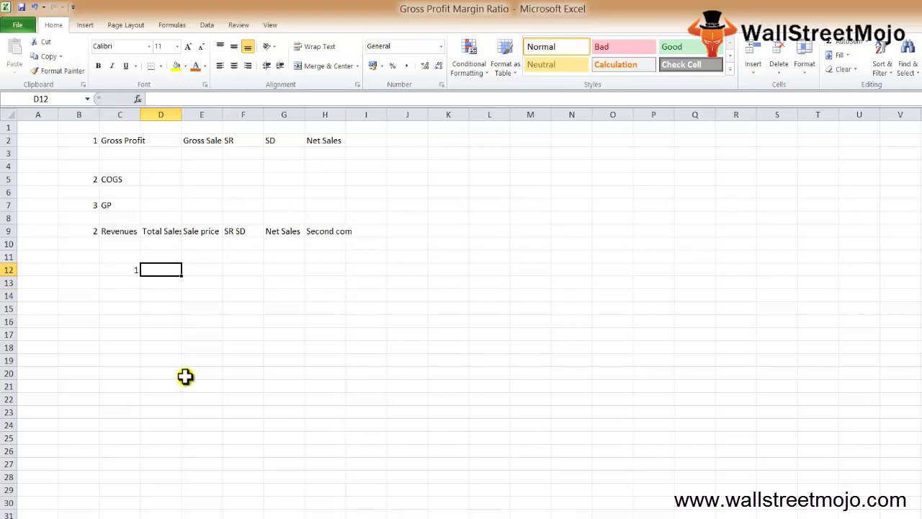
Step: Enter "NPM Ration" in D12 as the label of the point numbered 1
{"action": "type", "text": "NP"}
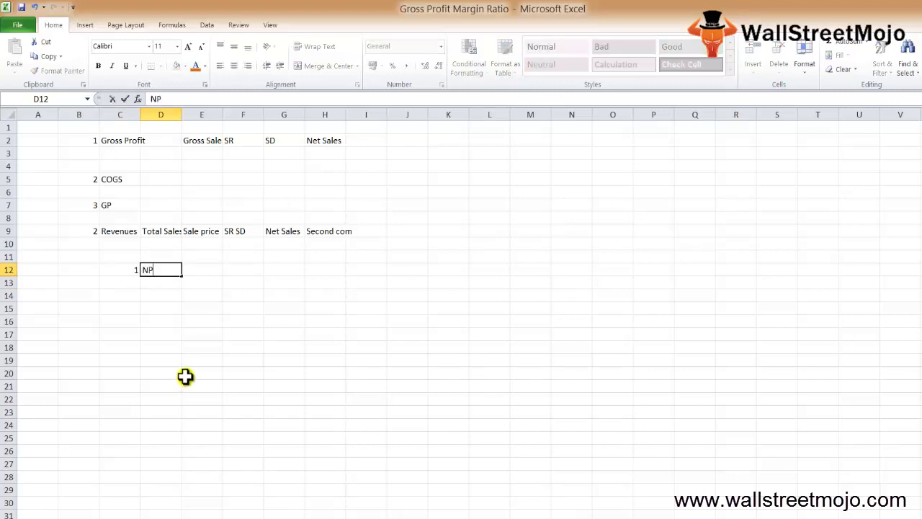
{"action": "type", "text": " M"}
{"action": "key", "text": "BackSpace"}
{"action": "key", "text": "BackSpace"}
{"action": "key", "text": "BackSpace"}
{"action": "type", "text": "PM Ration"}
{"action": "key", "text": "Return"}
Step: Add a second point with the number 2 in C13 and "industry" in D13
{"action": "key", "text": "Left"}
{"action": "key", "text": "Up"}
{"action": "key", "text": "Down"}
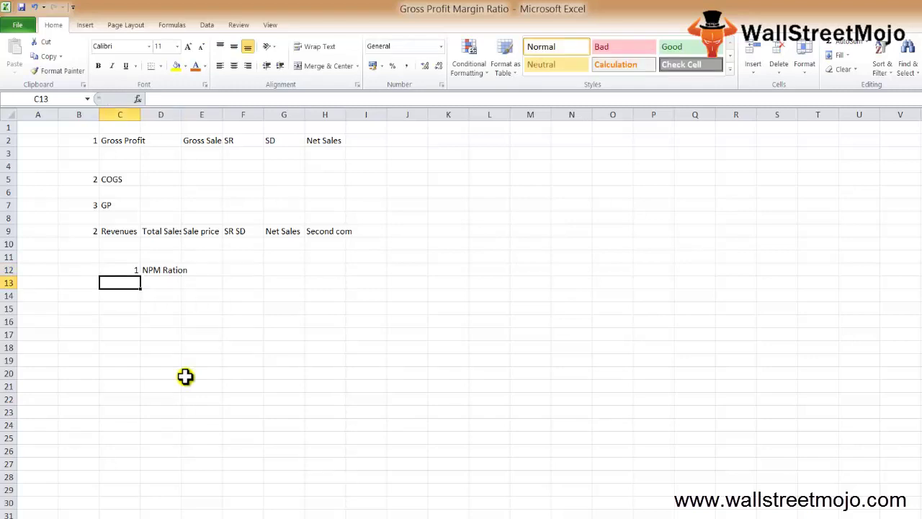
{"action": "type", "text": "2"}
{"action": "key", "text": "Return"}
{"action": "key", "text": "Up"}
{"action": "key", "text": "Right"}
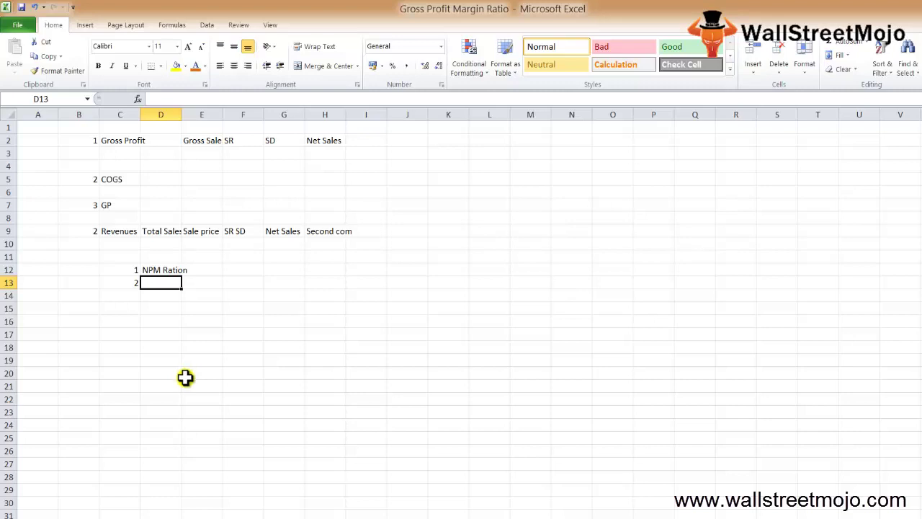
{"action": "key", "text": "F2"}
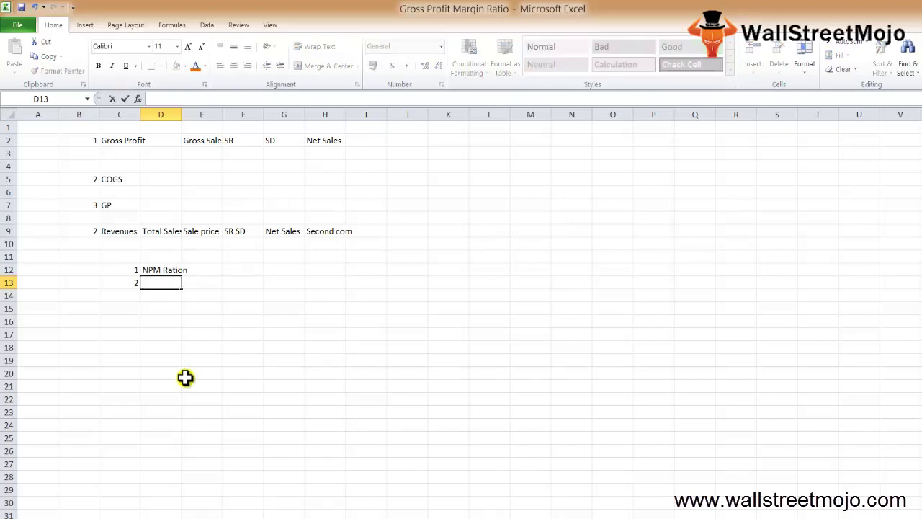
{"action": "type", "text": "industry"}
{"action": "key", "text": "Return"}
{"action": "key", "text": "Up"}
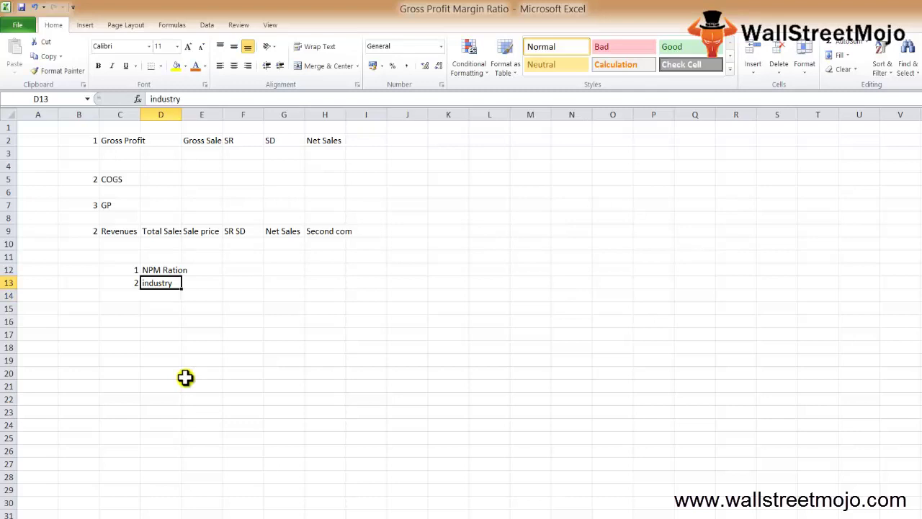
Step: Add a third point with the number 3 in C14 and "Higher GP" in D14, with "Better" beneath it in D15
{"action": "key", "text": "Down"}
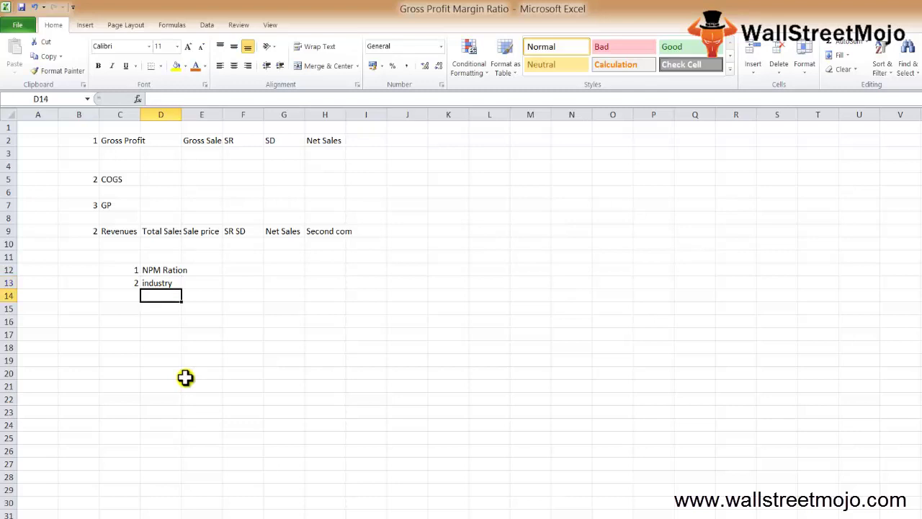
{"action": "key", "text": "Left"}
{"action": "type", "text": "3"}
{"action": "key", "text": "Right"}
{"action": "type", "text": "Higher GP"}
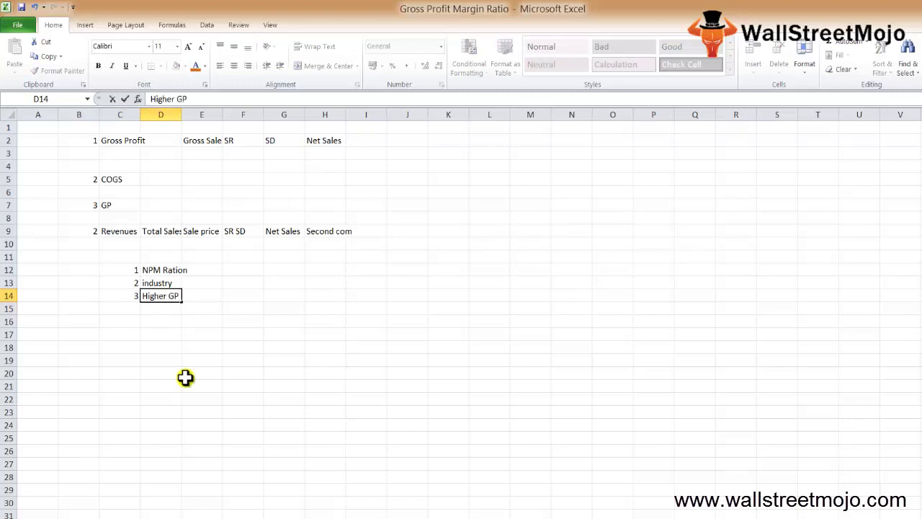
{"action": "key", "text": "Return"}
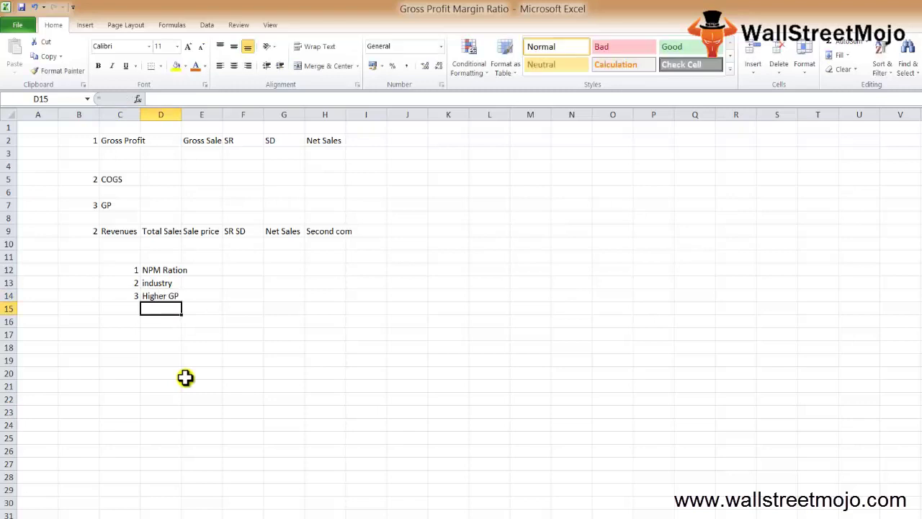
{"action": "type", "text": "Better"}
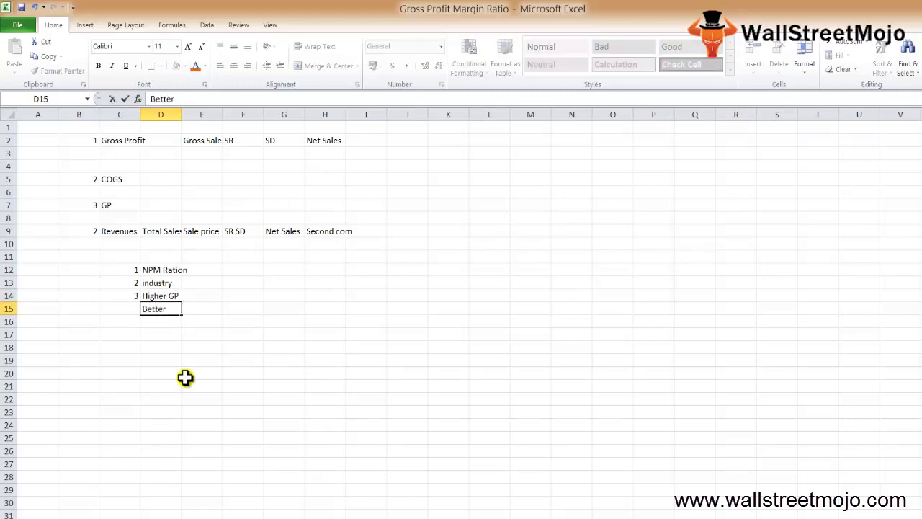
{"action": "key", "text": "Return"}
Step: Enter "Lower GP" in E14 and "Worst" beneath it in E15
{"action": "key", "text": "Up"}
{"action": "key", "text": "Right"}
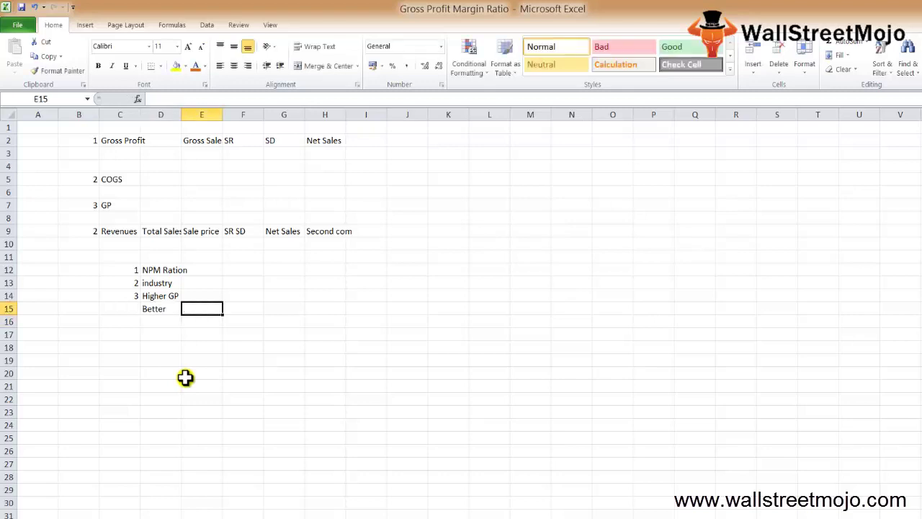
{"action": "key", "text": "Up"}
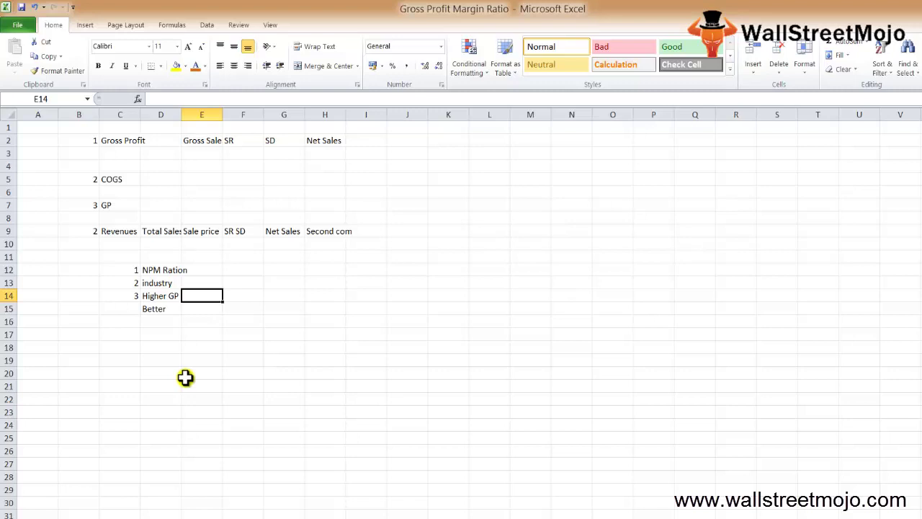
{"action": "type", "text": "Lower"}
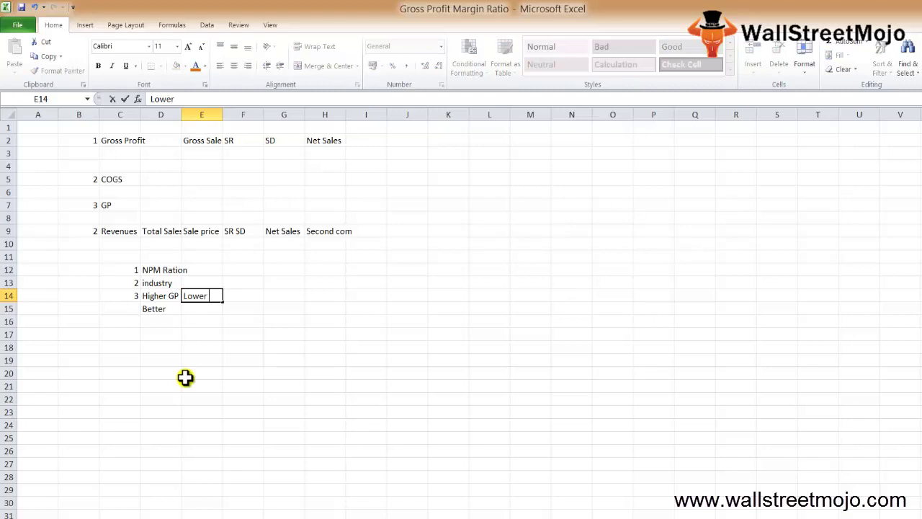
{"action": "type", "text": " GP"}
{"action": "key", "text": "Return"}
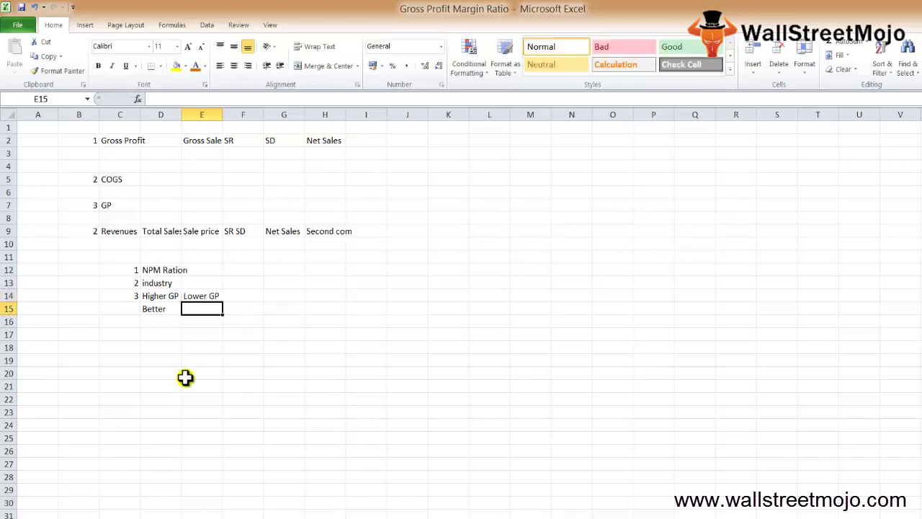
{"action": "type", "text": "Worst"}
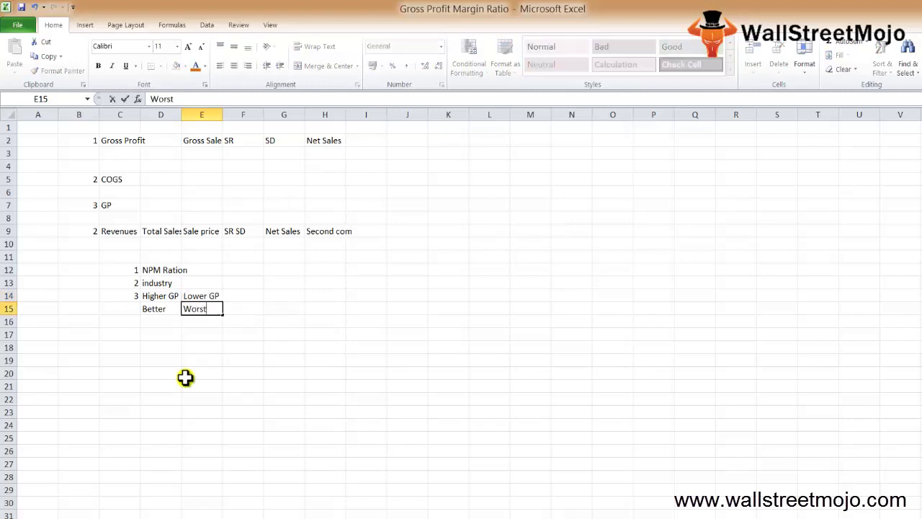
{"action": "key", "text": "Return"}
{"action": "key", "text": "Up"}
{"action": "key", "text": "Up"}
{"action": "key", "text": "Left"}
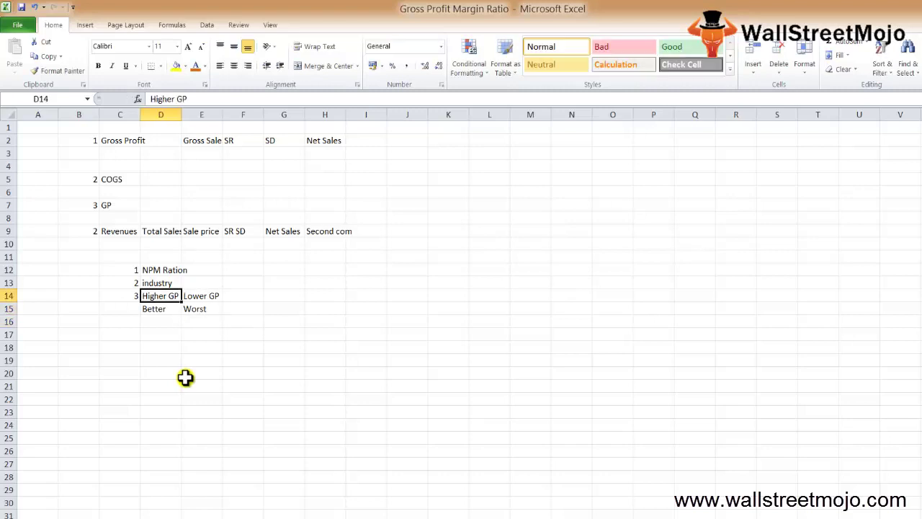
{"action": "key", "text": "shift+Down"}
{"action": "key", "text": "Right"}
{"action": "key", "text": "shift+Down"}
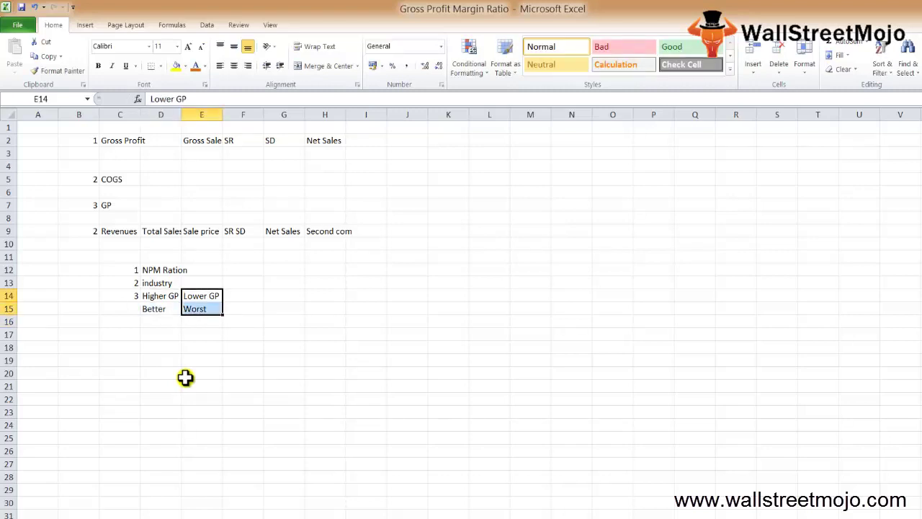
{"action": "key", "text": "Return"}
{"action": "key", "text": "Down"}
{"action": "key", "text": "Left"}
{"action": "key", "text": "Up"}
{"action": "key", "text": "Up"}
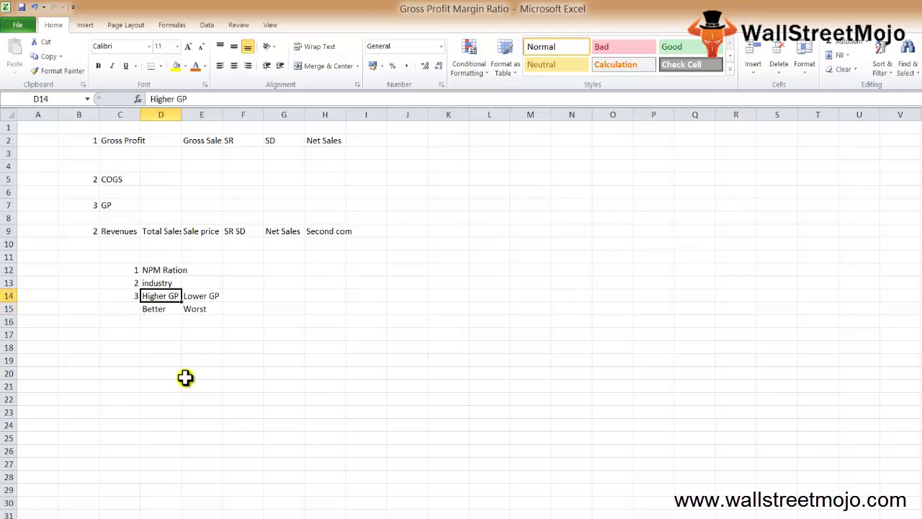
Step: Switch to the gross profit margin calculator in the web browser and set Gross Profit to 250000
{"action": "key", "text": "ctrl+space"}
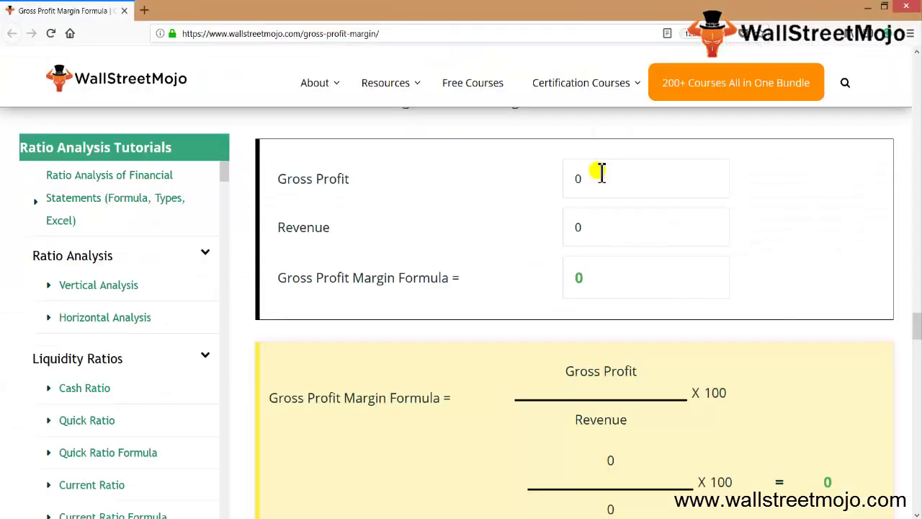
{"action": "left_click", "coordinate": [596, 181]}
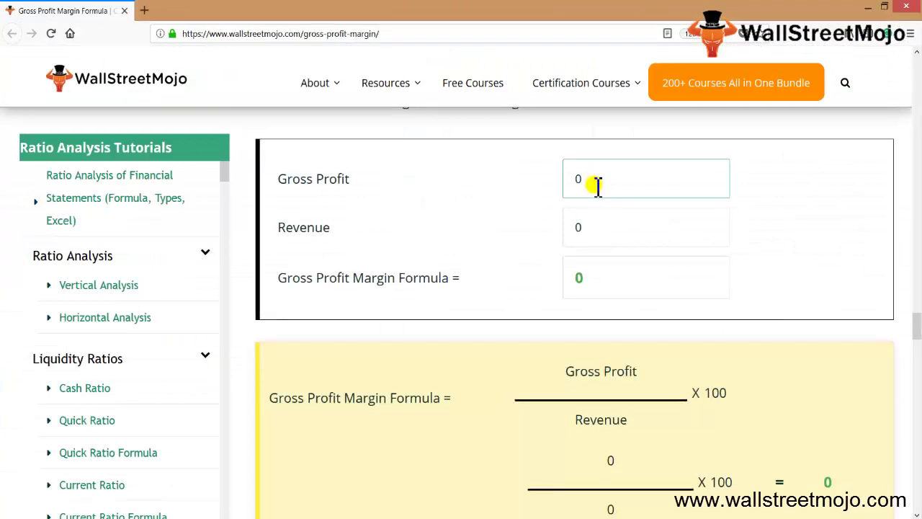
{"action": "key", "text": "BackSpace"}
{"action": "type", "text": "250000"}
{"action": "key", "text": "Tab"}
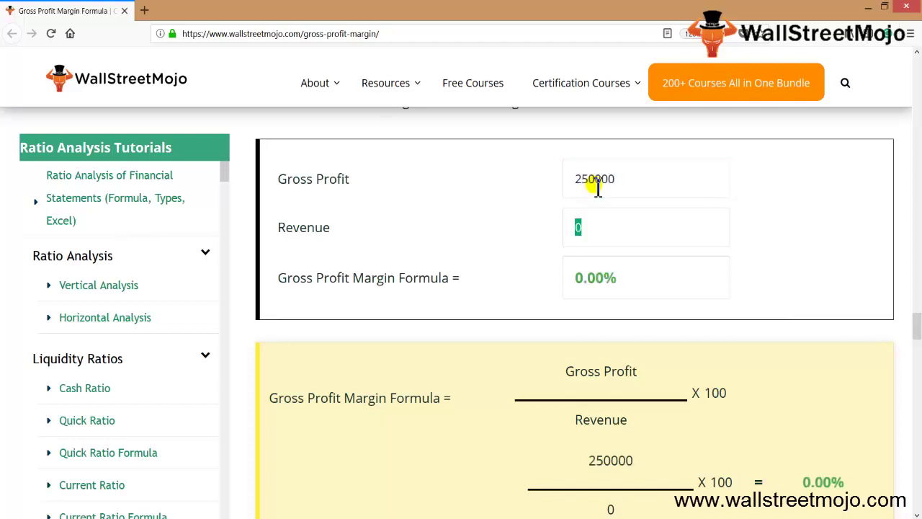
Step: Set the calculator's Revenue to 1000000 and calculate the gross profit margin
{"action": "type", "text": "1000000"}
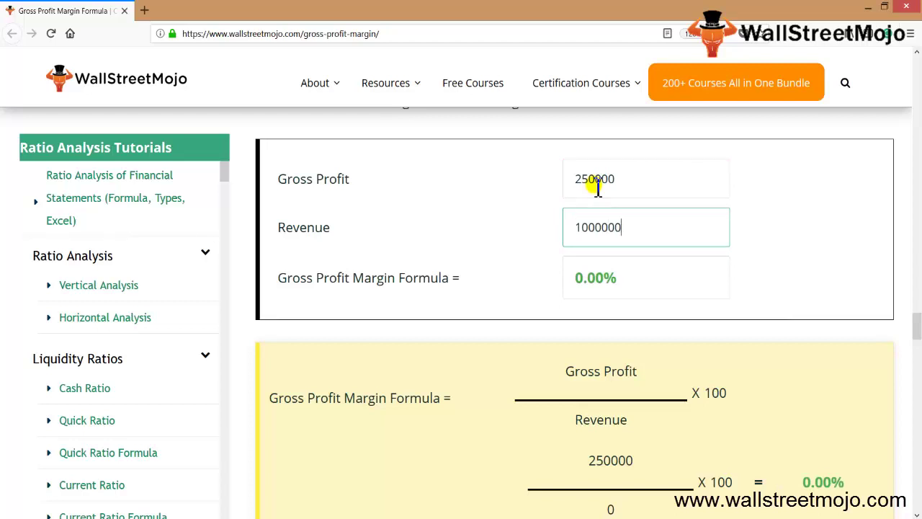
{"action": "key", "text": "Tab"}
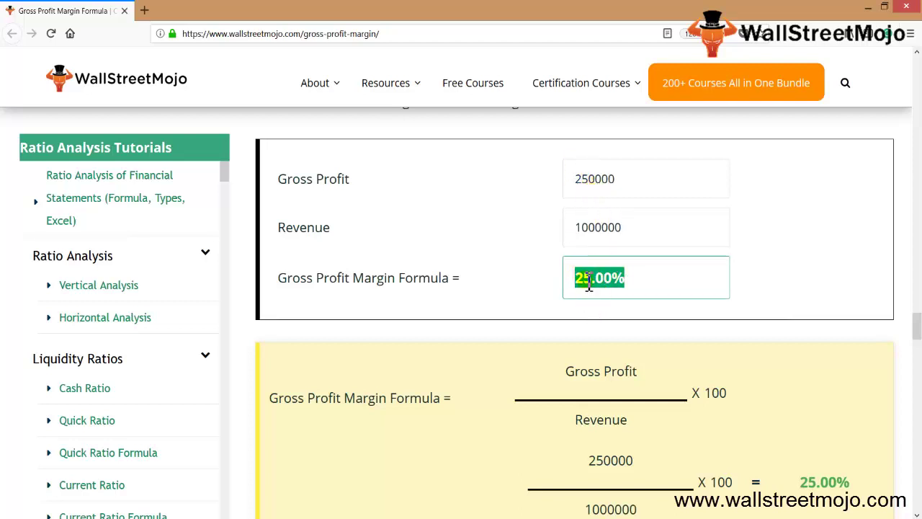
Step: Change the Gross Profit value to 300000 and recalculate the margin with the same revenue
{"action": "left_click", "coordinate": [619, 178]}
{"action": "key", "text": "BackSpace"}
{"action": "key", "text": "BackSpace"}
{"action": "key", "text": "BackSpace"}
{"action": "key", "text": "BackSpace"}
{"action": "key", "text": "BackSpace"}
{"action": "key", "text": "BackSpace"}
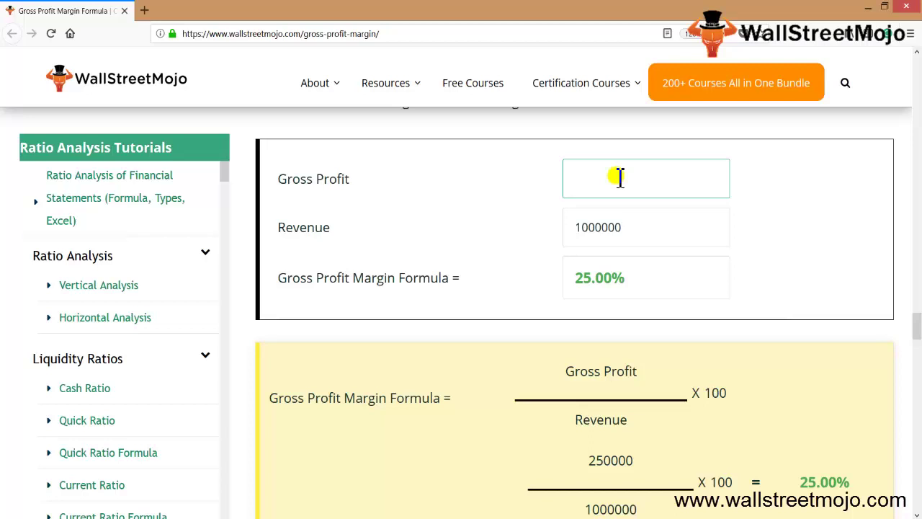
{"action": "type", "text": "300000"}
{"action": "key", "text": "Tab"}
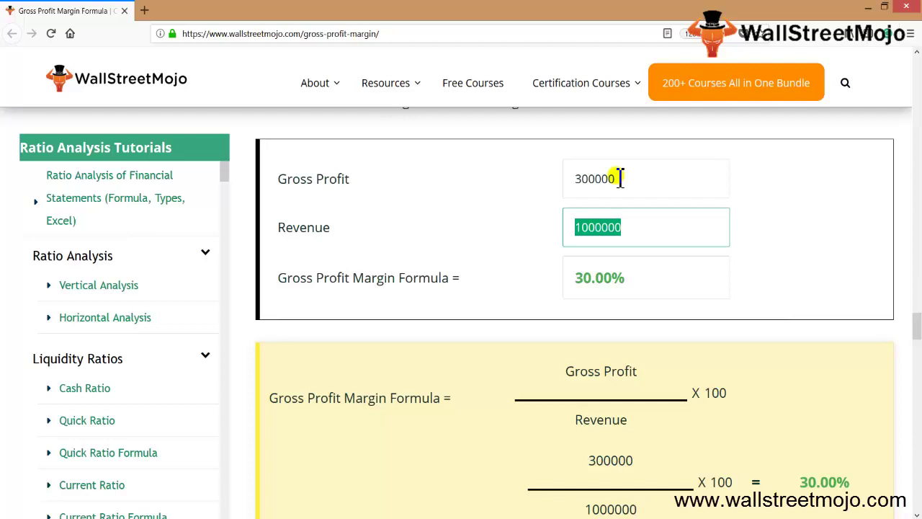
Step: Replace the Gross Profit value with 200000 and recalculate the gross profit margin
{"action": "left_click", "coordinate": [619, 178]}
{"action": "key", "text": "BackSpace"}
{"action": "key", "text": "BackSpace"}
{"action": "key", "text": "BackSpace"}
{"action": "key", "text": "BackSpace"}
{"action": "key", "text": "BackSpace"}
{"action": "key", "text": "BackSpace"}
{"action": "type", "text": "200"}
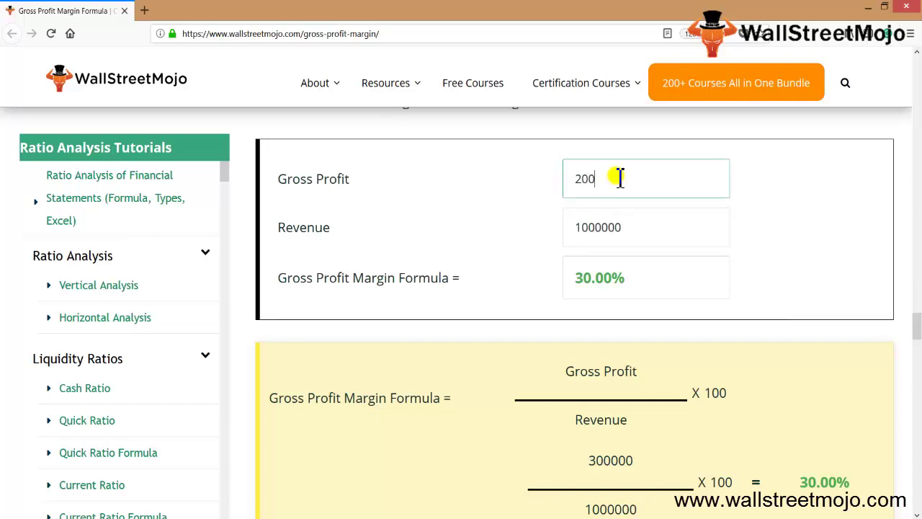
{"action": "type", "text": "000"}
{"action": "key", "text": "Tab"}
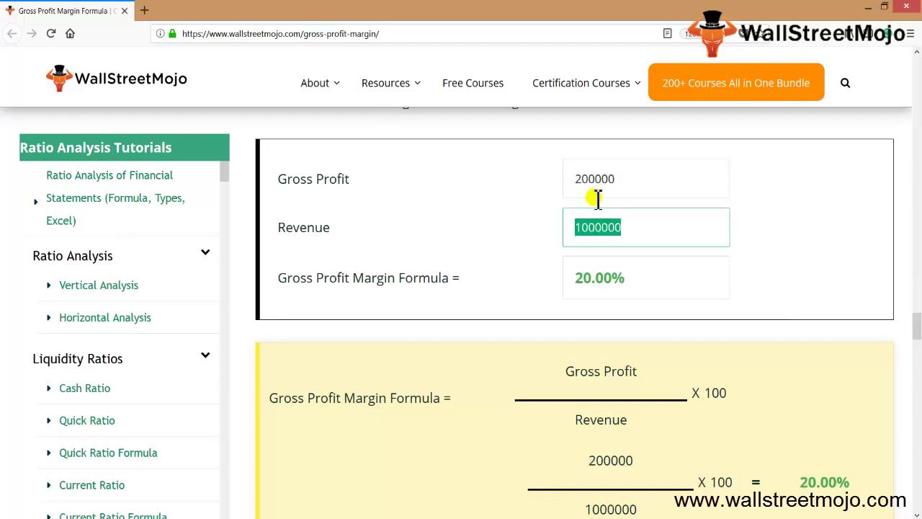